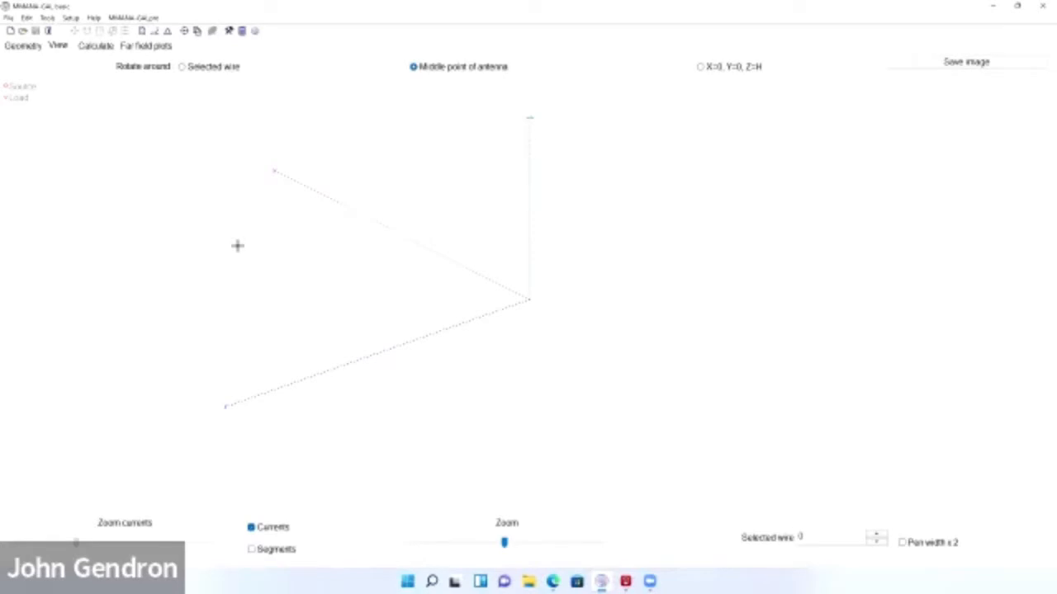
click(101, 48)
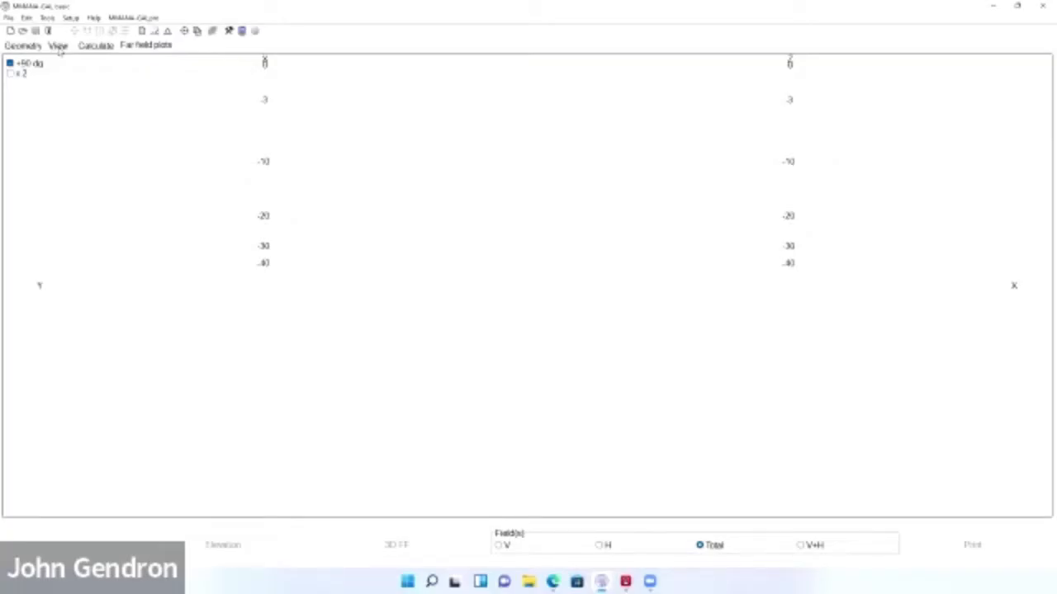
click(59, 48)
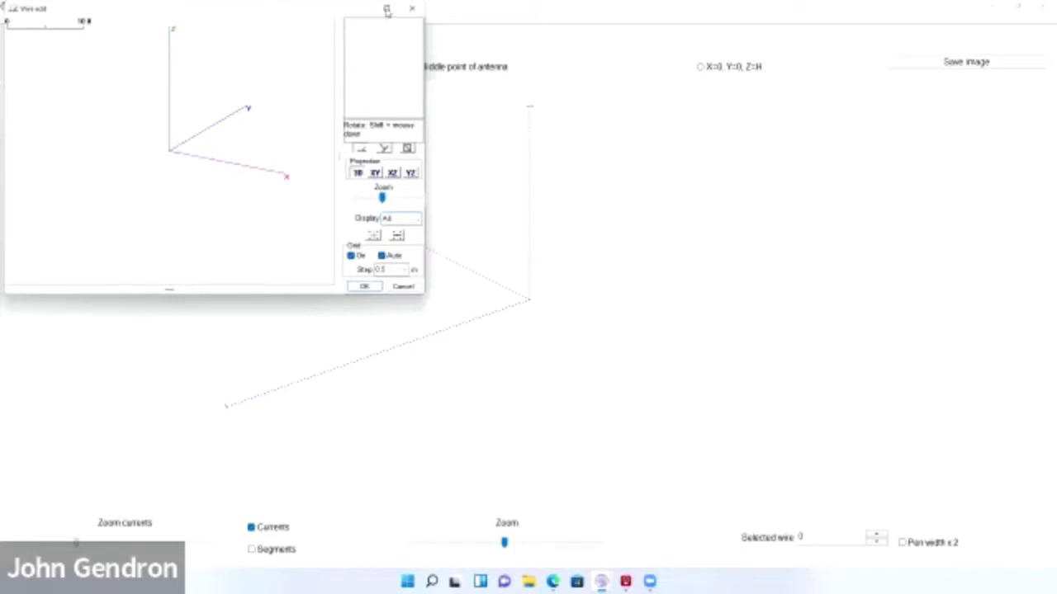
Maximize the Wire edit window, look through its XY, XZ and YZ projections, and settle on the XZ projection
click(386, 10)
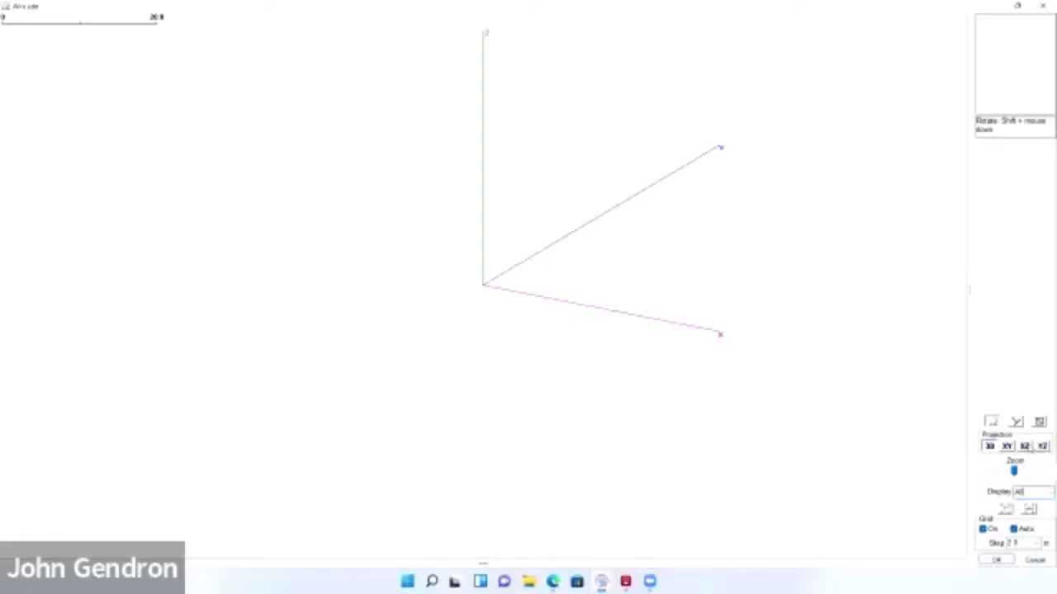
click(1006, 447)
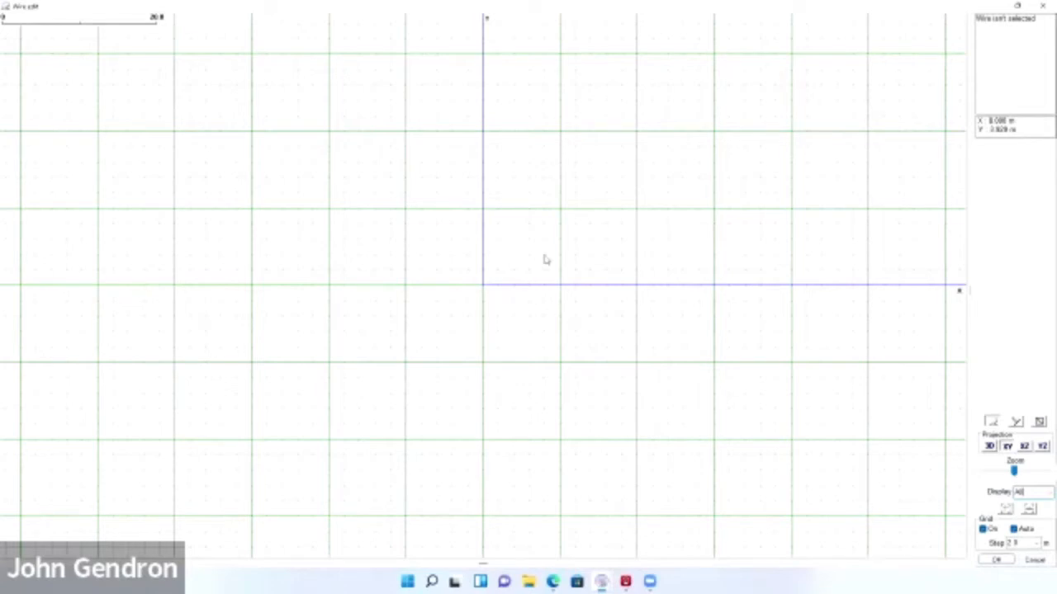
click(1024, 446)
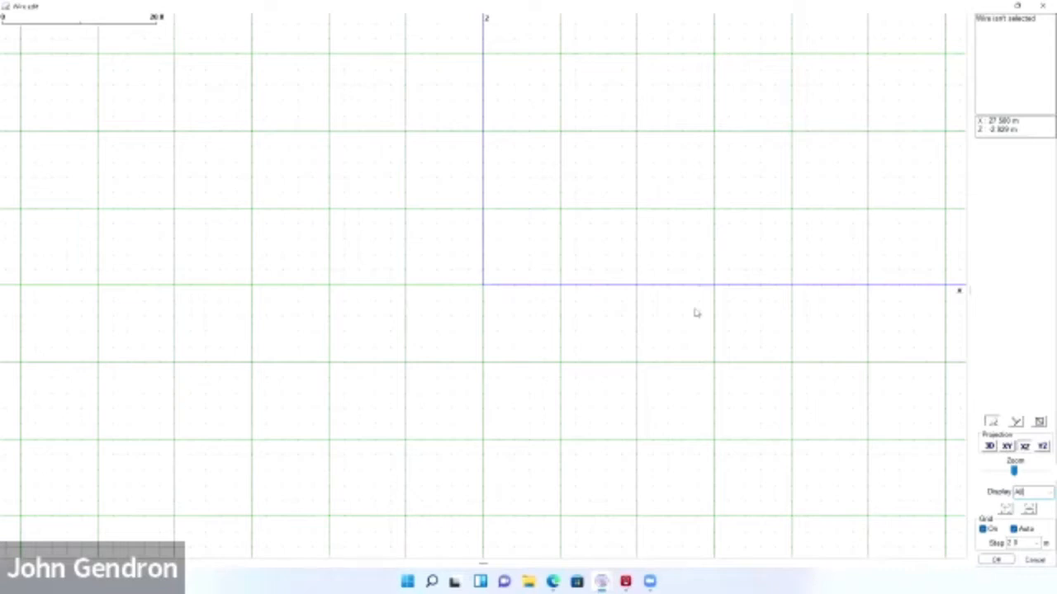
click(1043, 446)
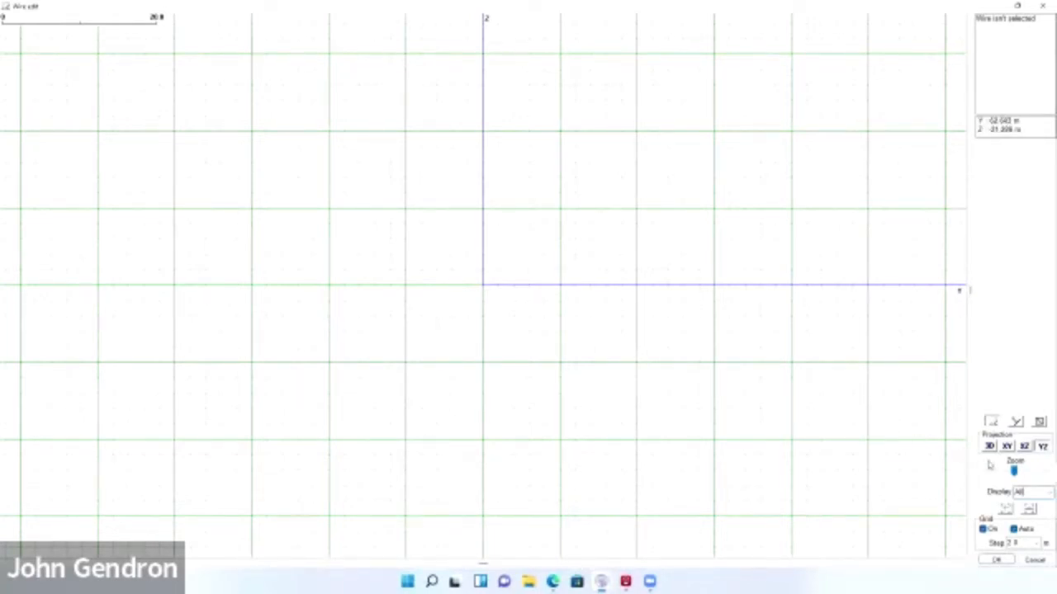
click(1026, 448)
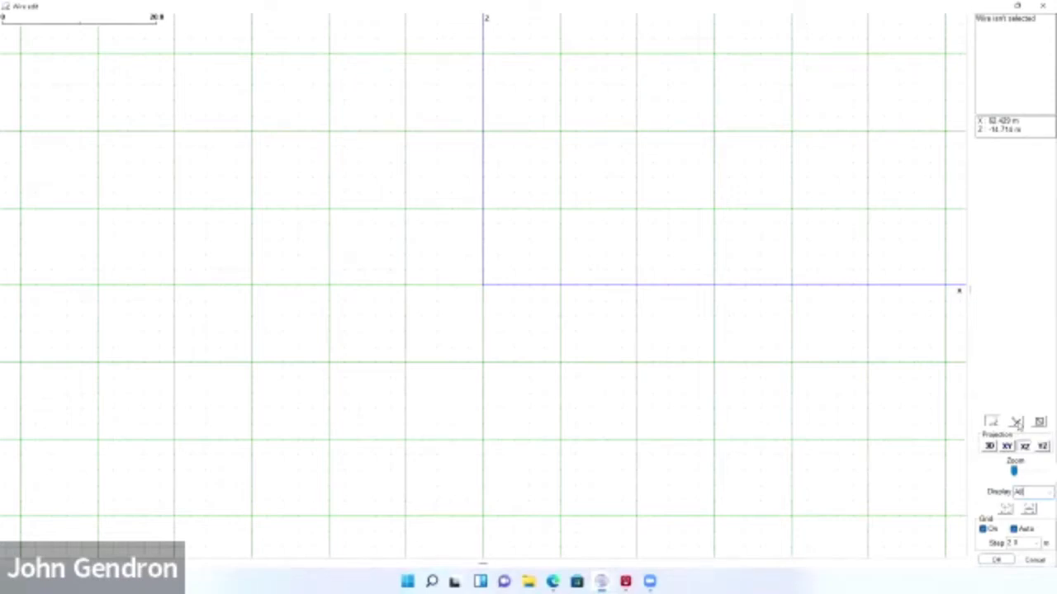
Draw a vertical wire about 10 m long from the origin up along the Z axis
click(1015, 422)
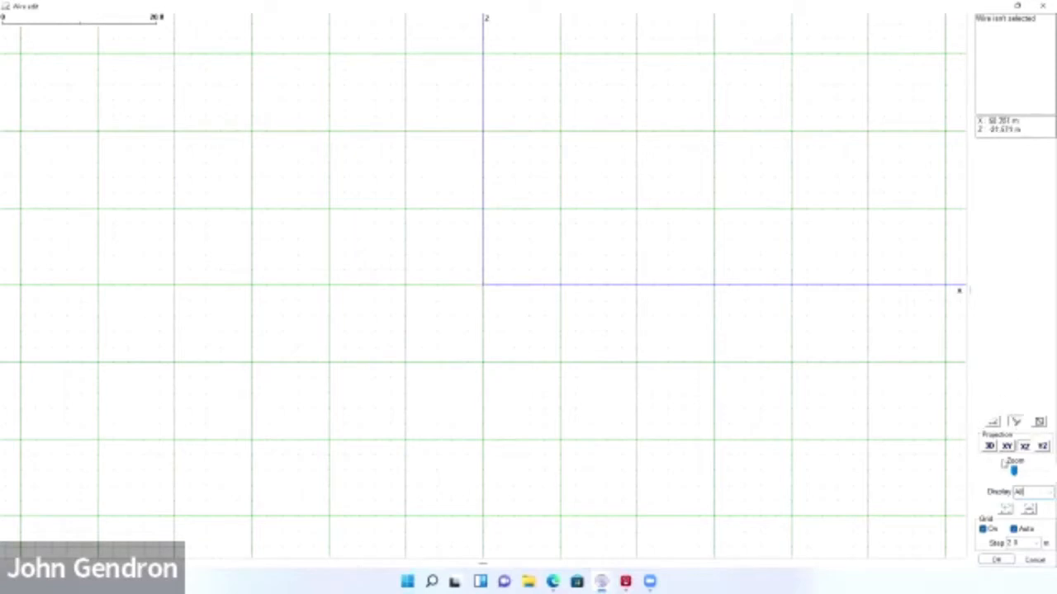
click(1017, 422)
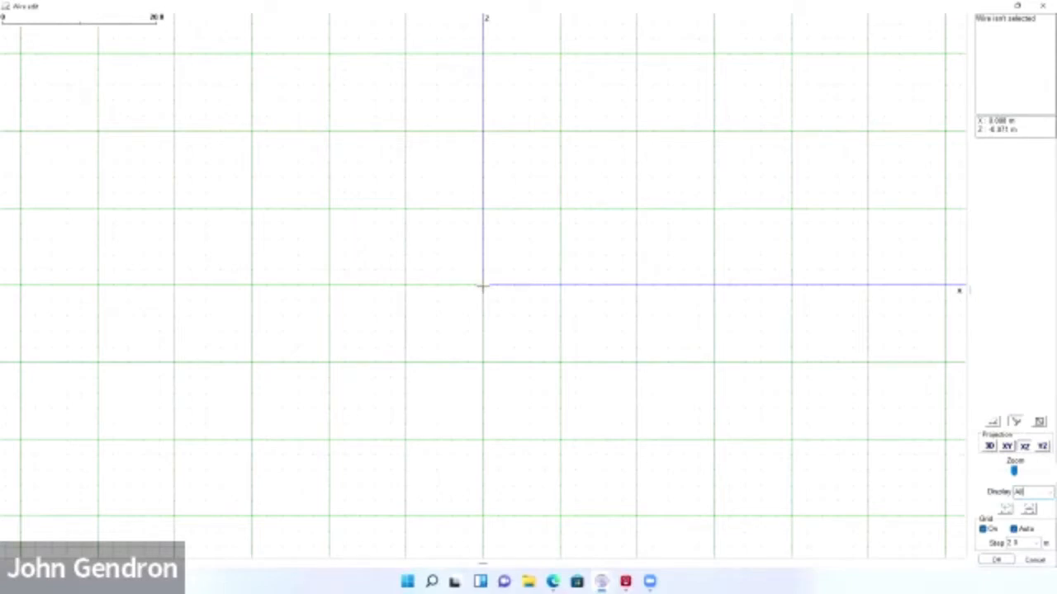
drag(482, 287, 485, 217)
drag(485, 217, 482, 205)
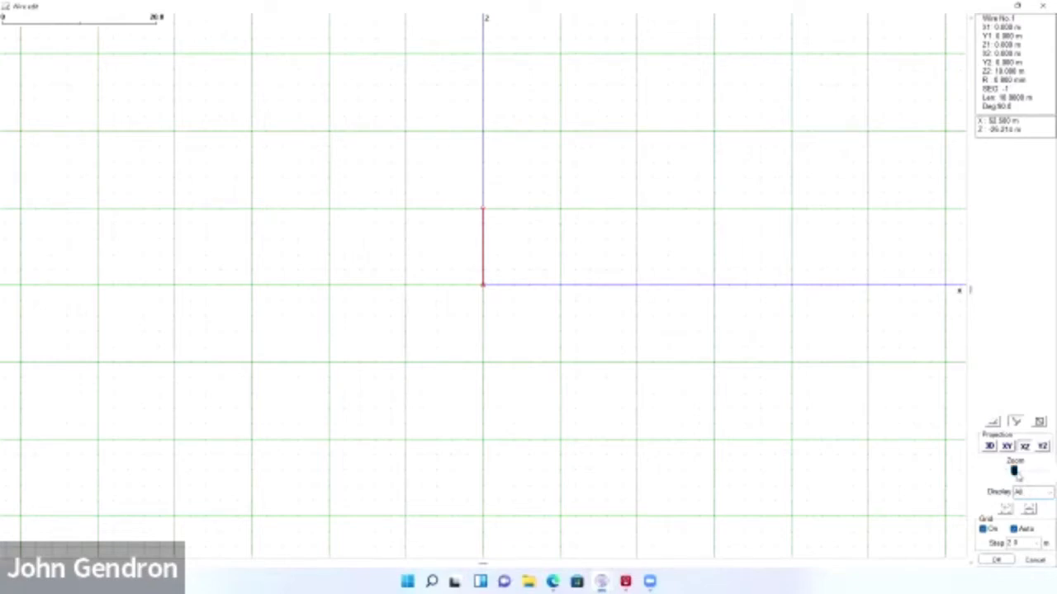
Adjust the vertical wire's upper end to Z = 10.5 m and accept the wire edits
drag(1017, 475, 1019, 471)
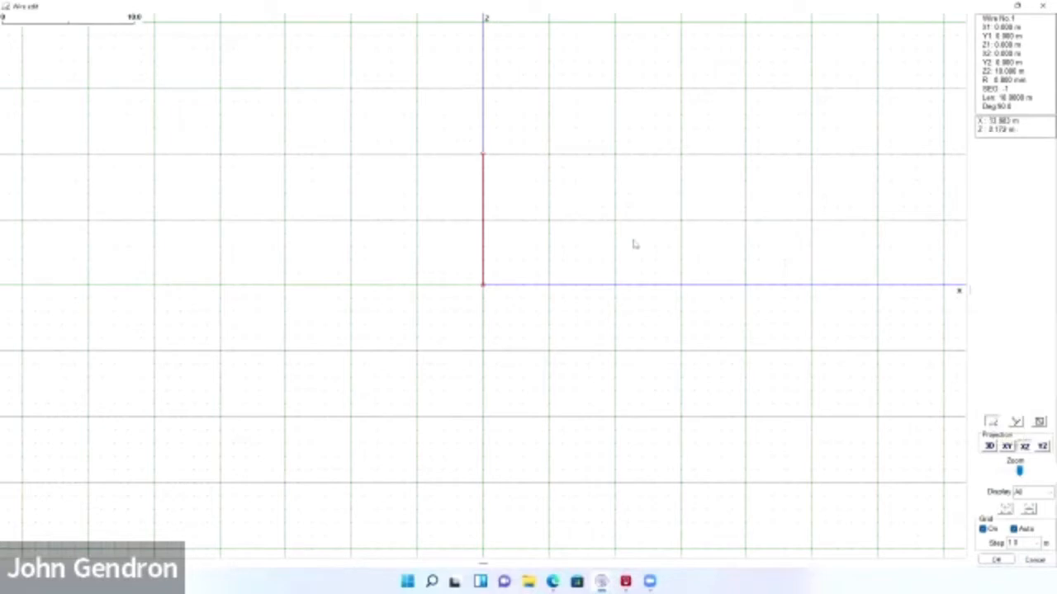
drag(483, 152, 483, 142)
drag(1019, 470, 1022, 476)
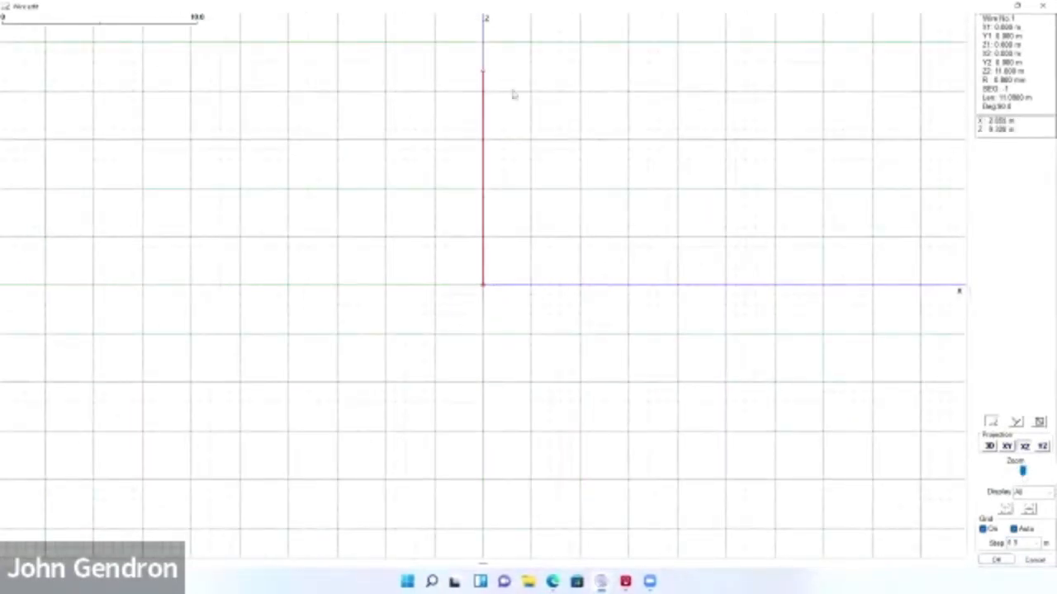
drag(483, 71, 483, 80)
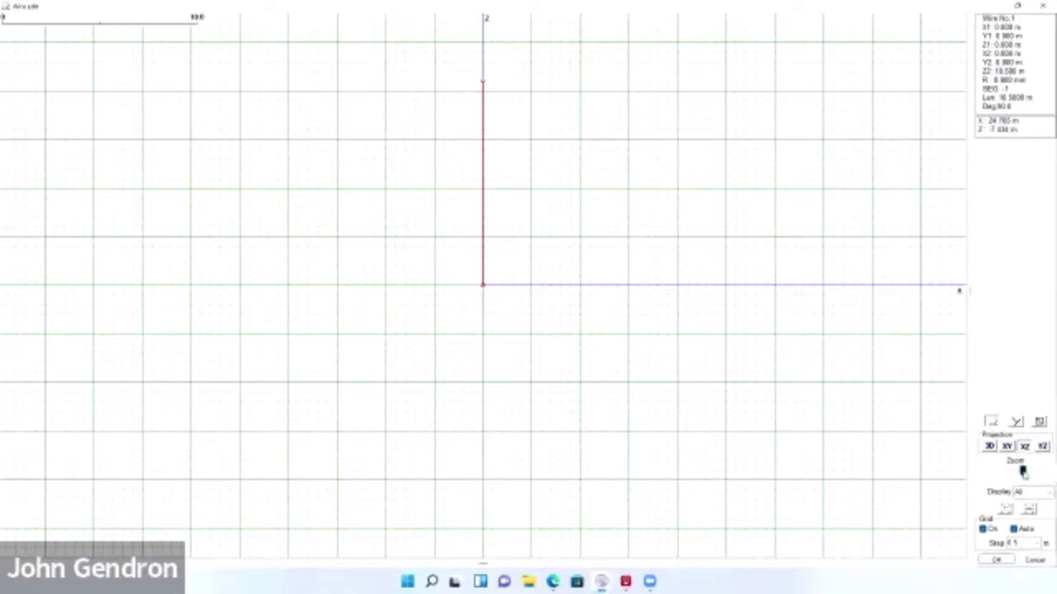
drag(1022, 470, 1012, 470)
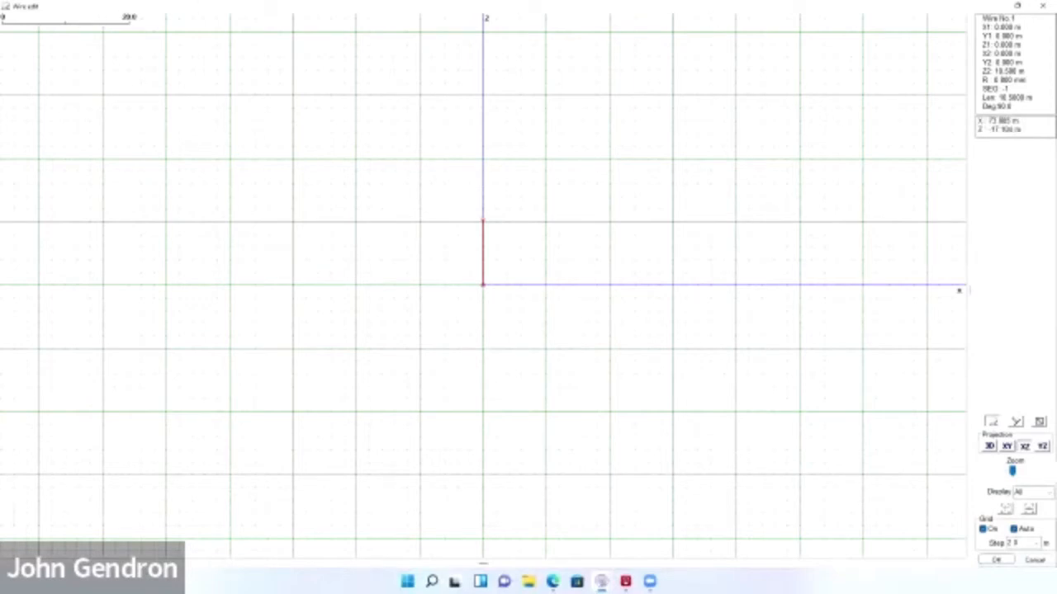
click(997, 560)
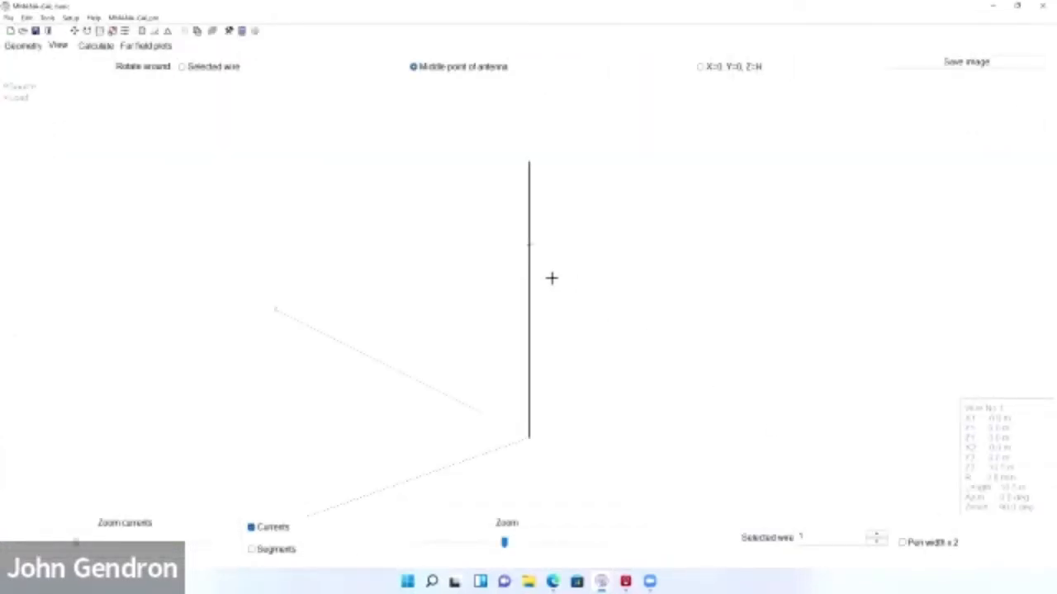
Set wire 1's Z2 coordinate to 10.0 m in the geometry table and return to the antenna view
click(23, 46)
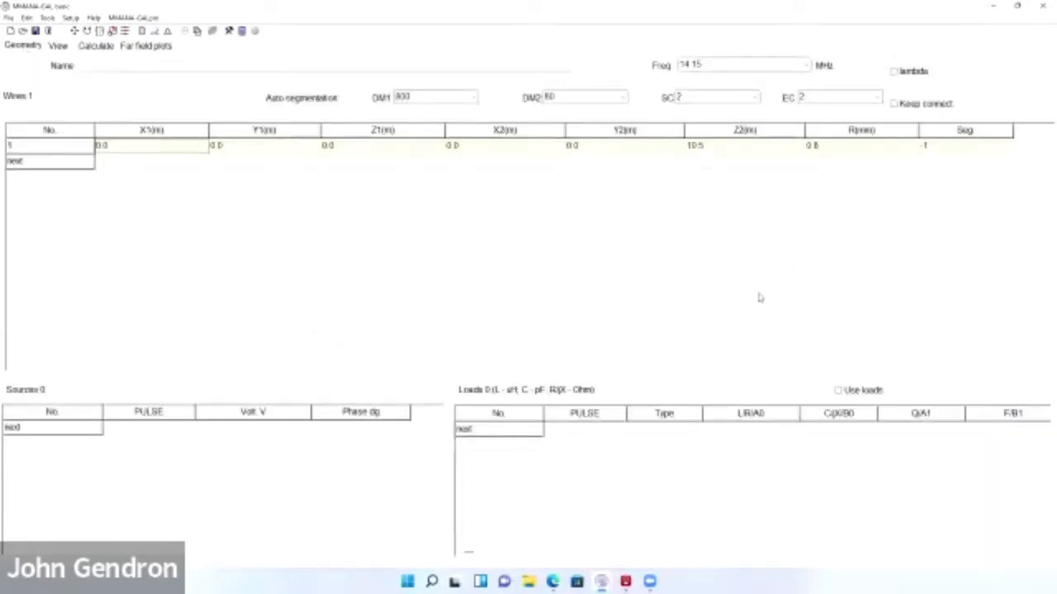
click(702, 148)
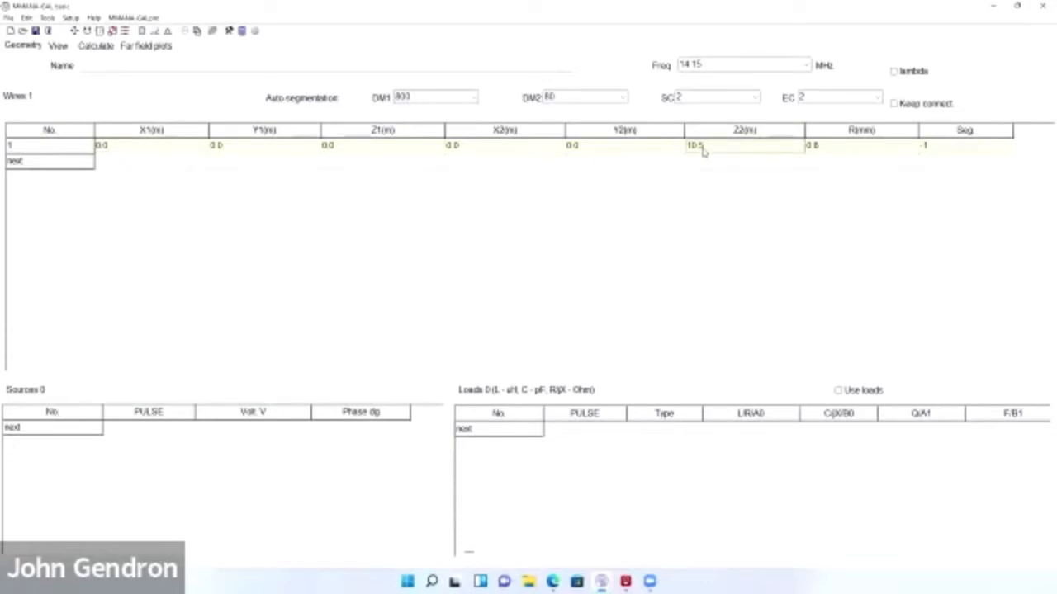
key(BackSpace)
key(BackSpace)
key(Tab)
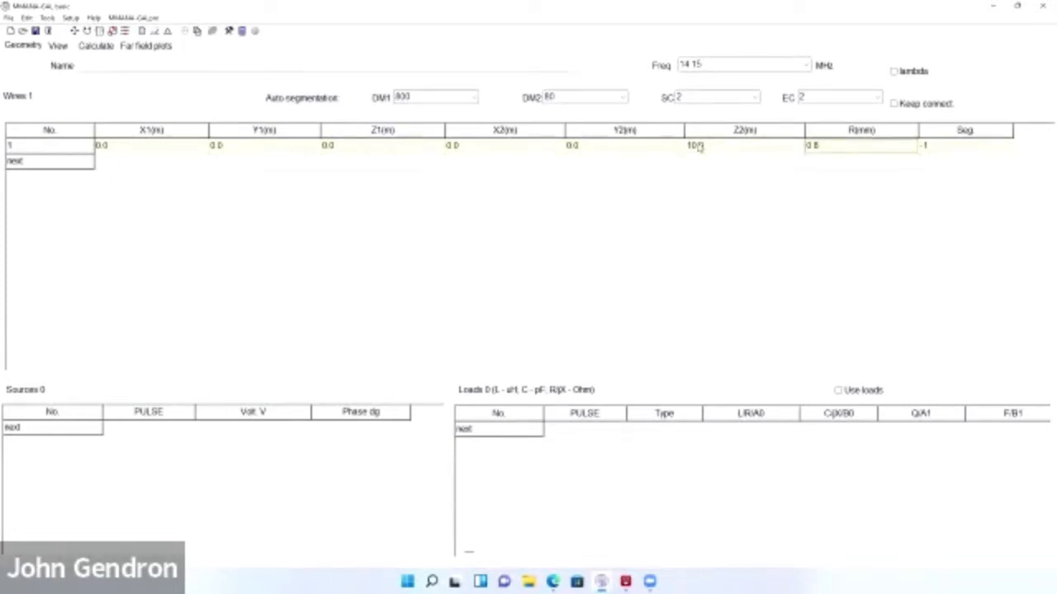
click(58, 45)
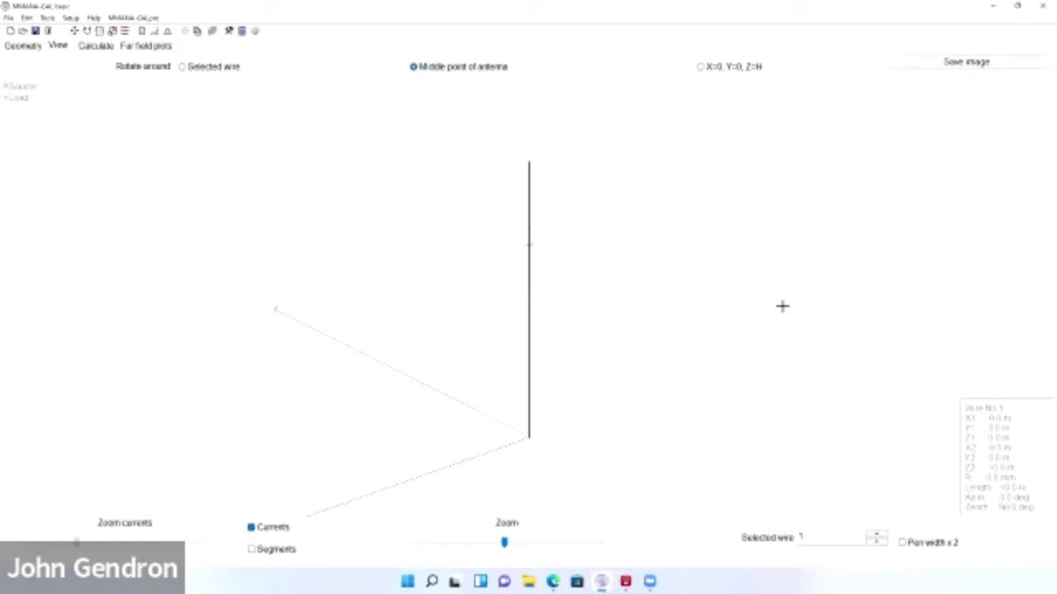
In the wire editor, draw a second vertical wire 10 m tall at X = 5 m, and delete it
click(96, 45)
click(58, 48)
click(155, 32)
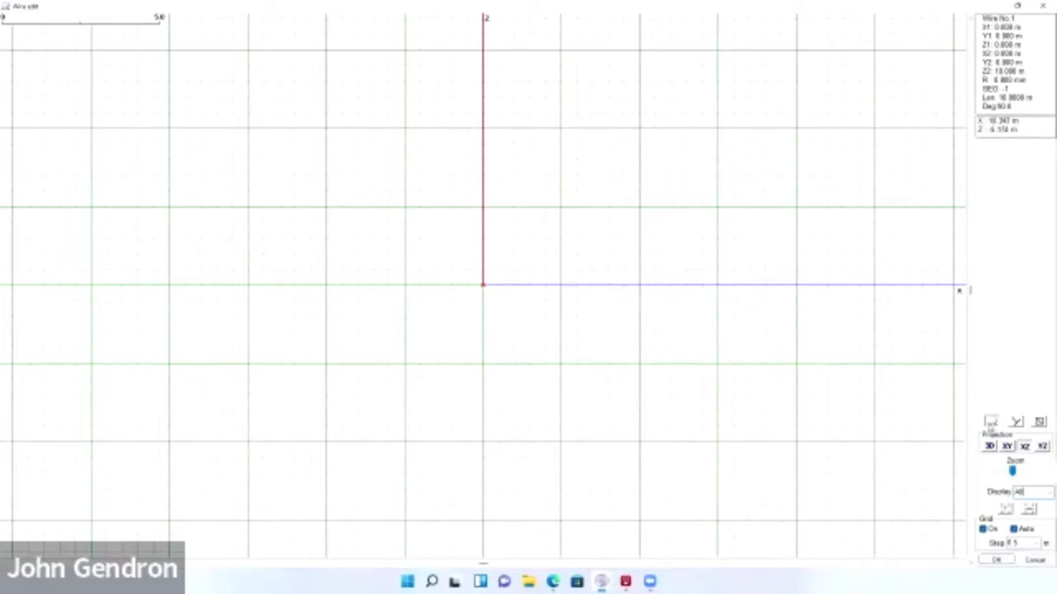
click(1016, 422)
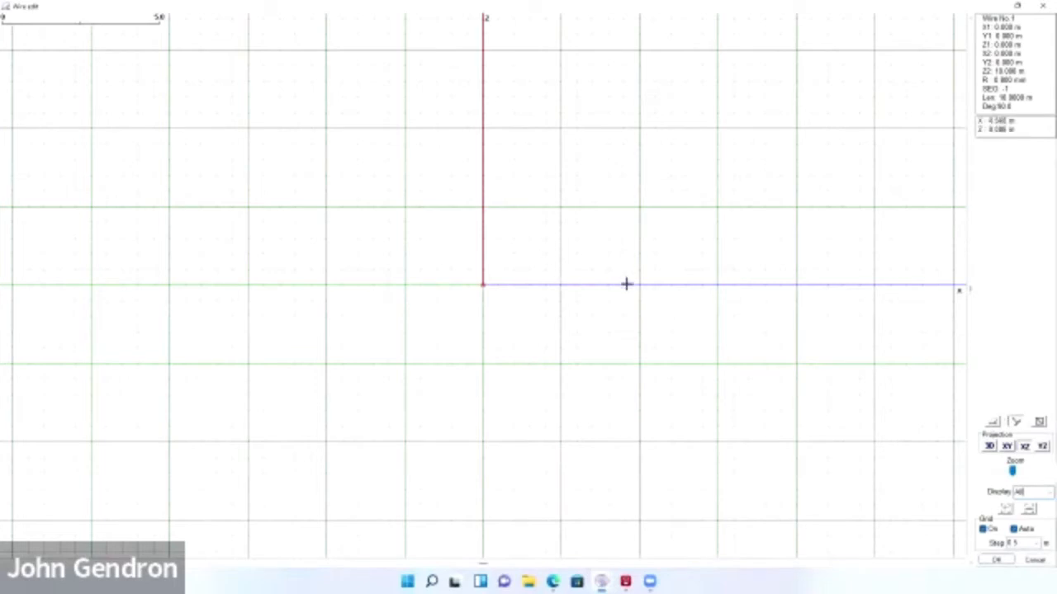
drag(639, 284, 639, 19)
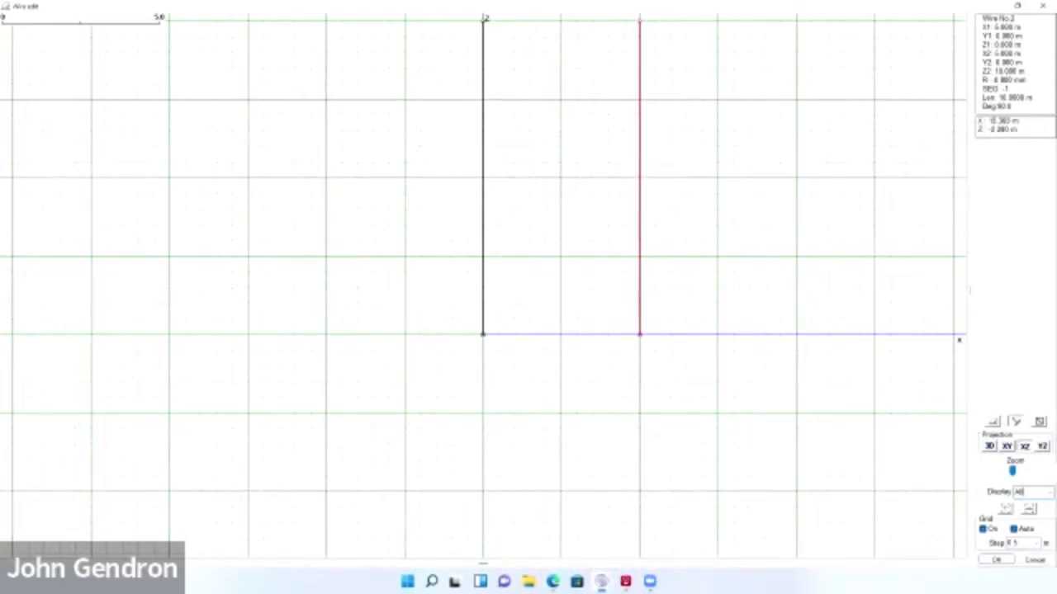
click(1040, 422)
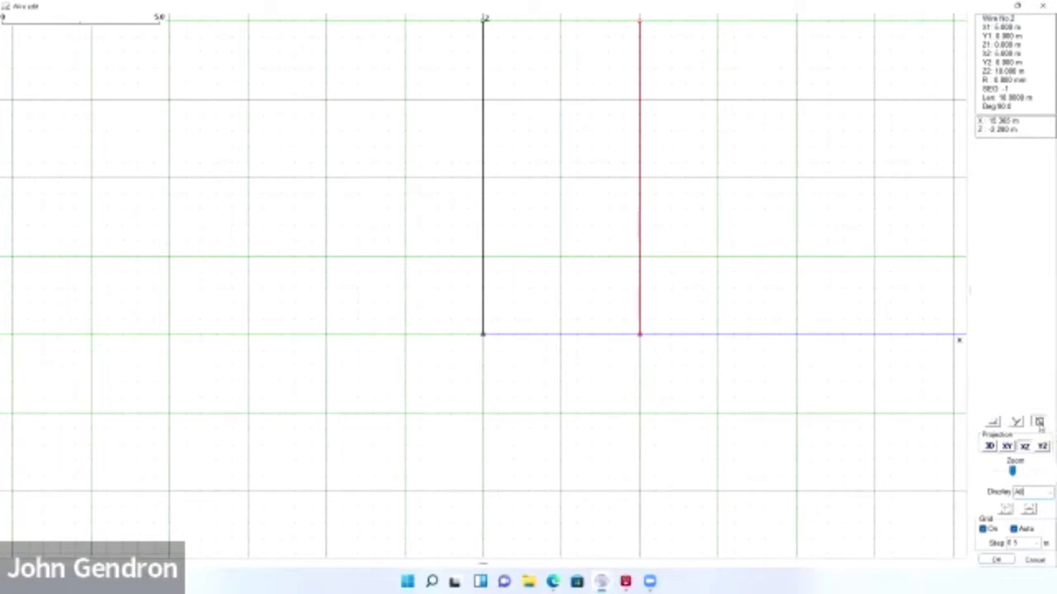
click(638, 269)
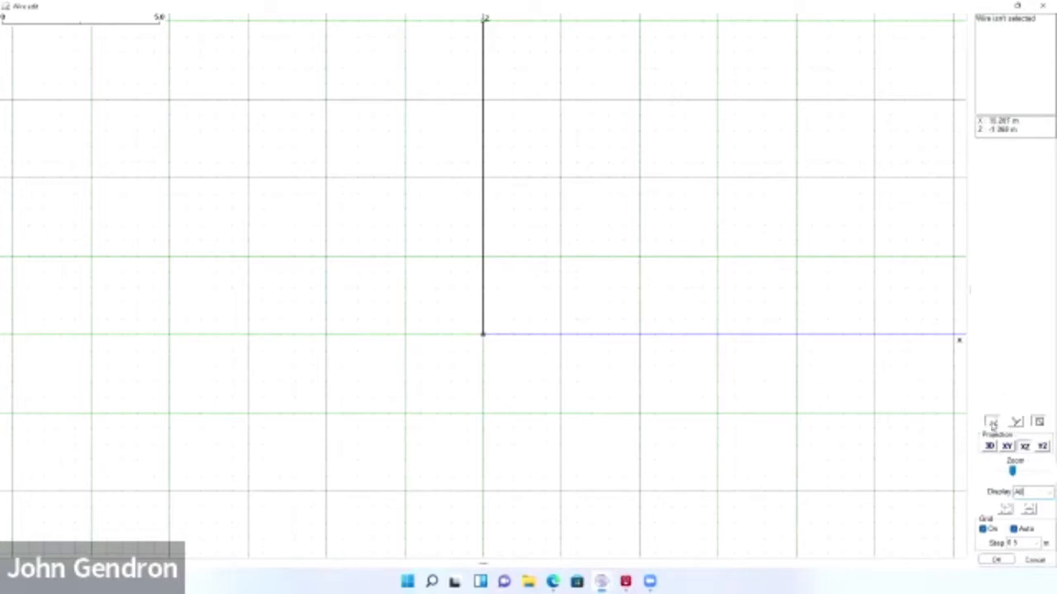
Select the remaining vertical wire, extend its upper end to Z = 10.5 m, and accept the wire edits
click(484, 33)
drag(481, 16, 481, 19)
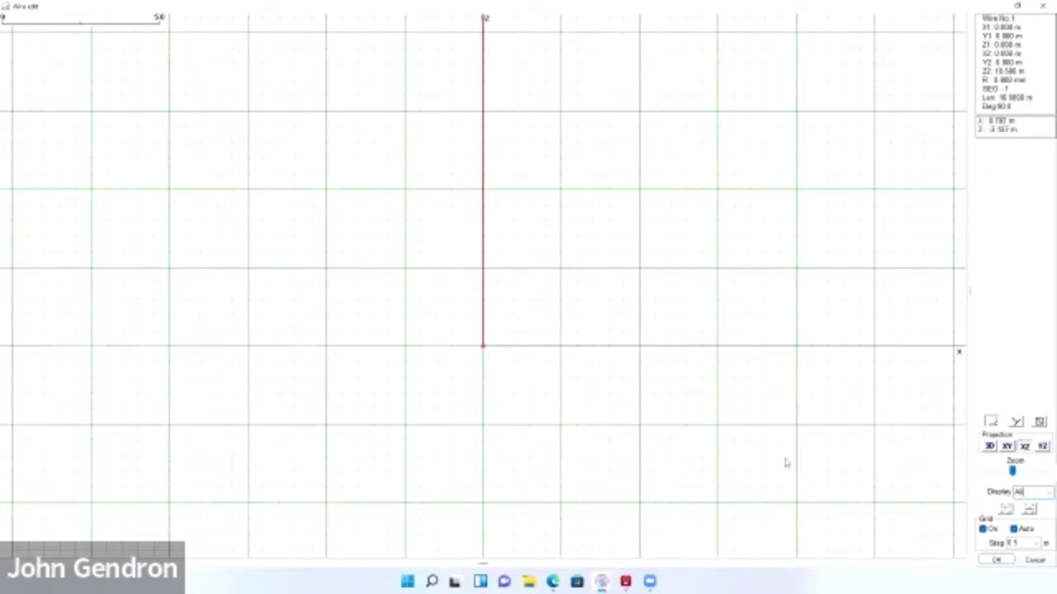
click(998, 559)
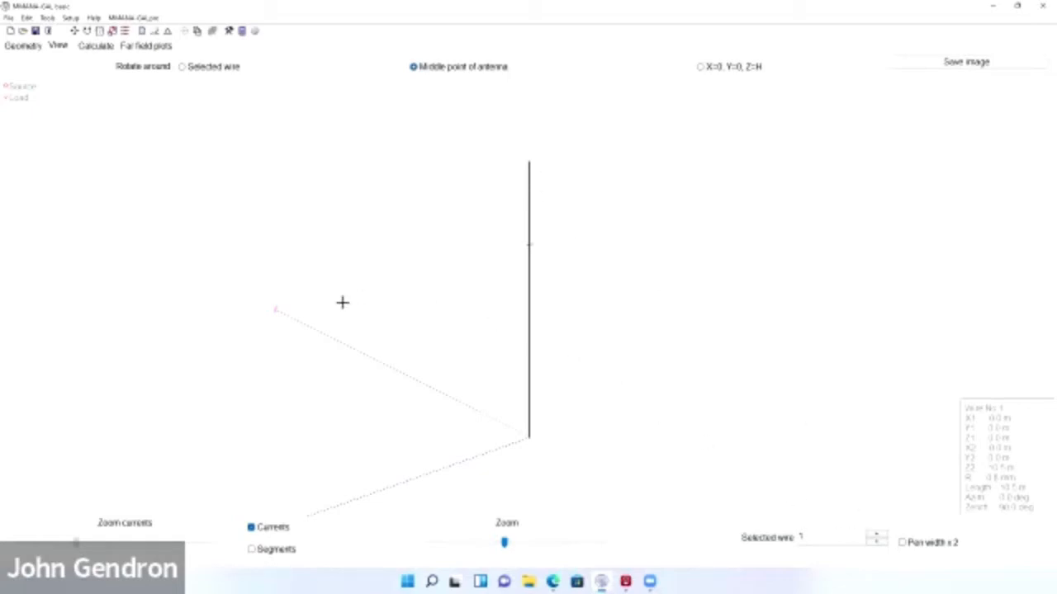
Add a source at the beginning of the vertical wire
right_click(529, 319)
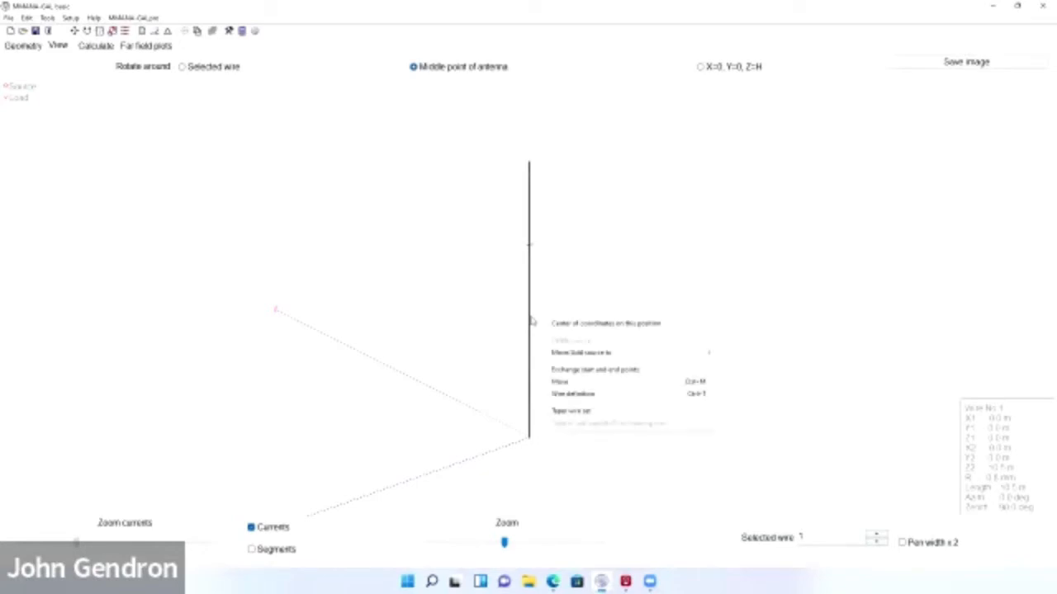
mouse_move(580, 353)
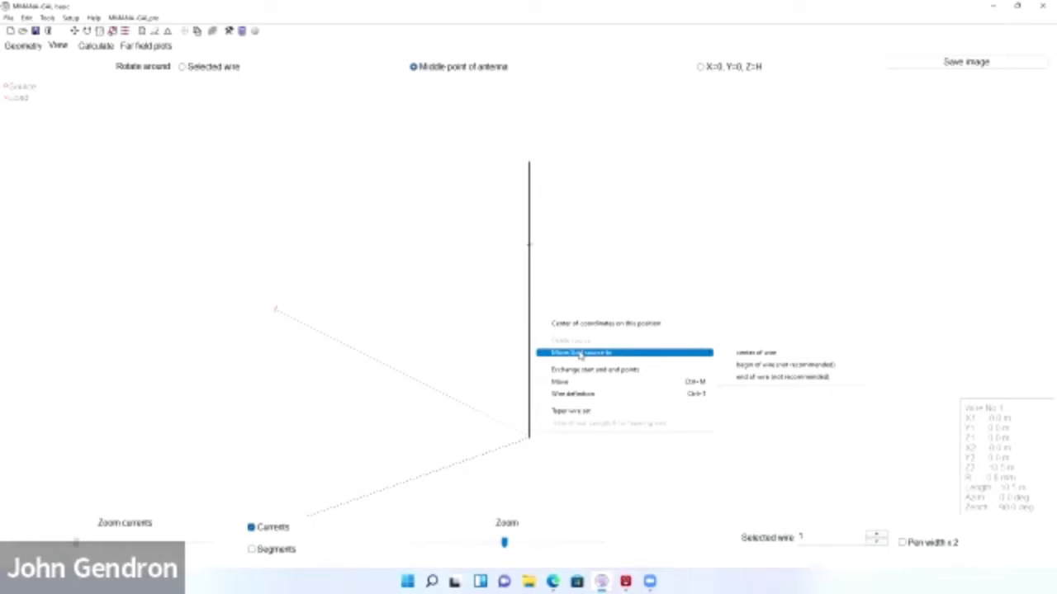
click(751, 367)
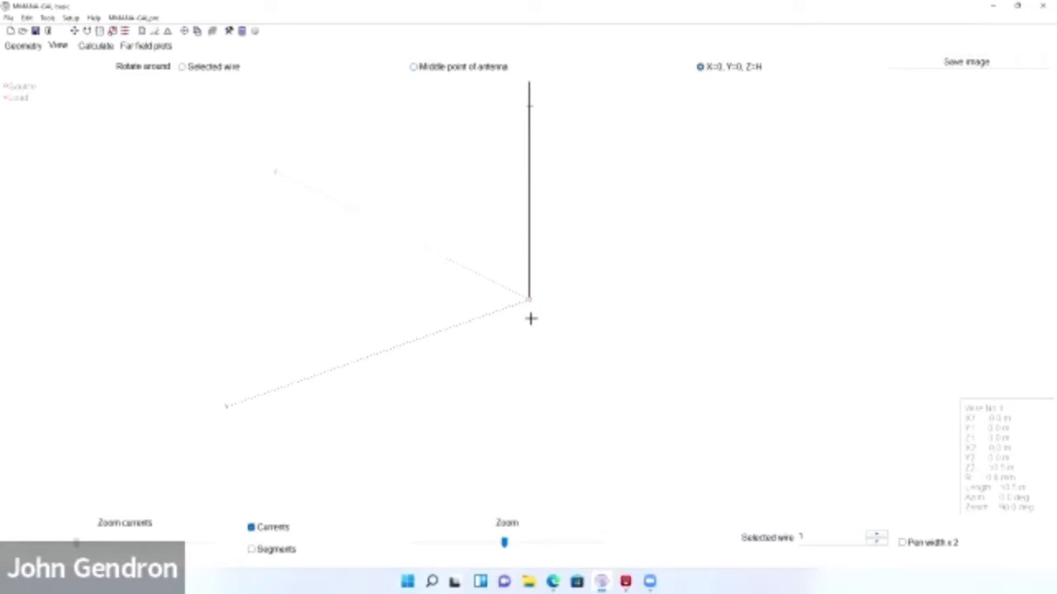
right_click(529, 220)
mouse_move(602, 264)
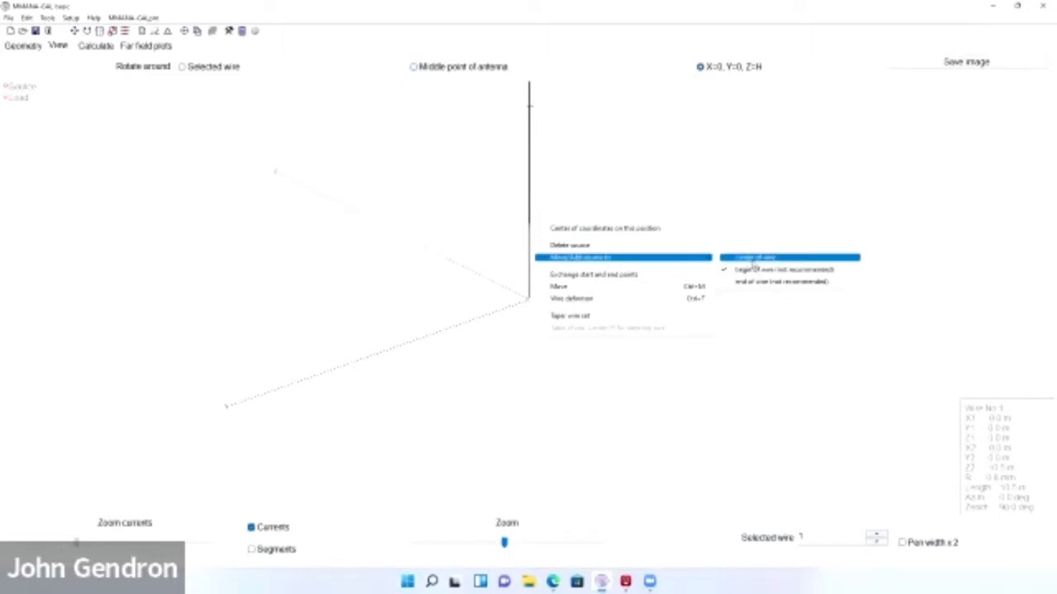
click(758, 271)
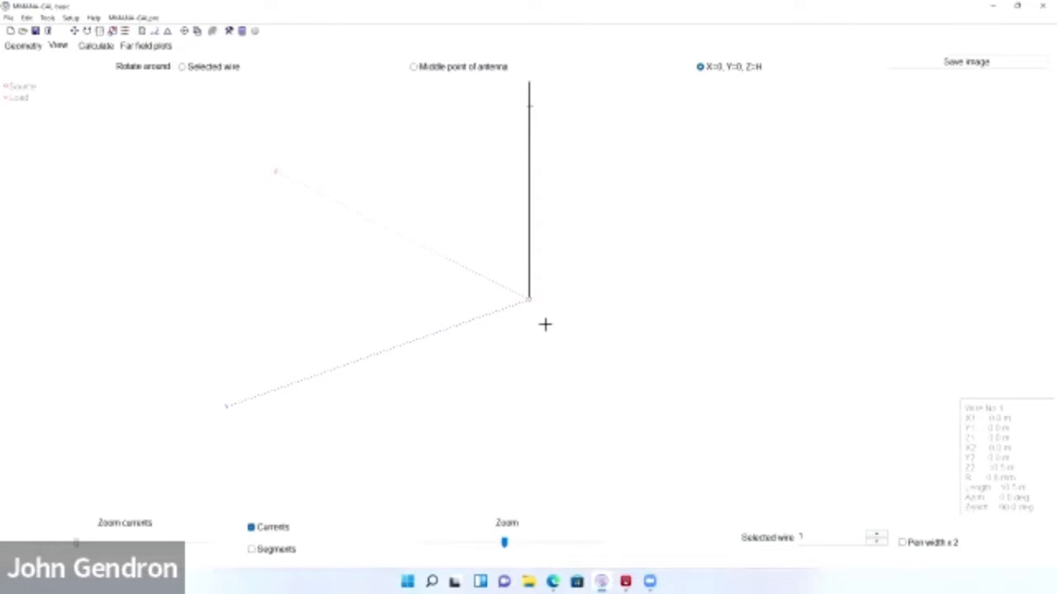
Check the calculation settings and the source placement options for the vertical wire
click(94, 47)
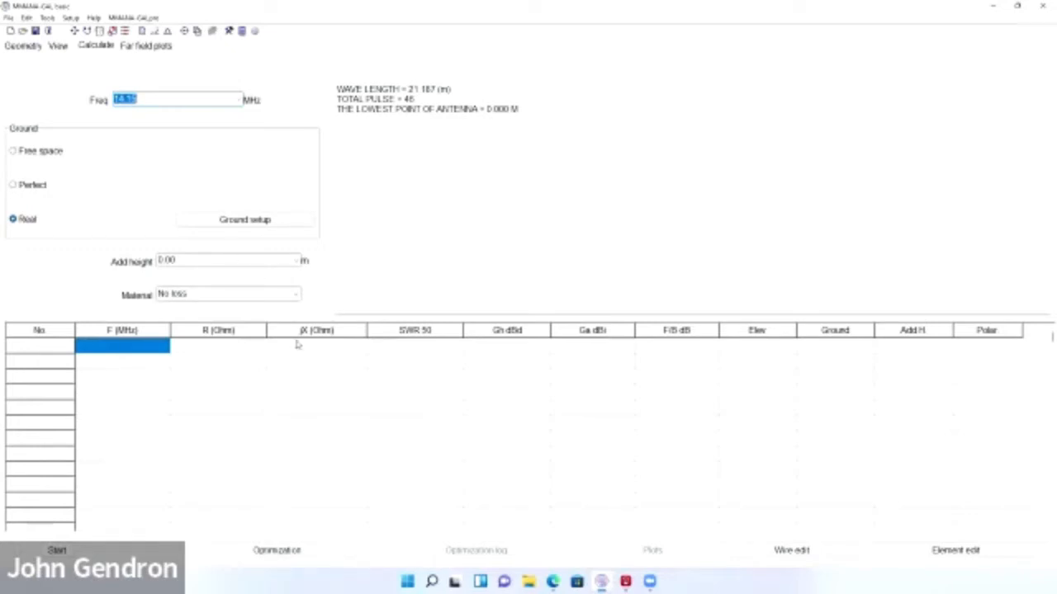
click(59, 46)
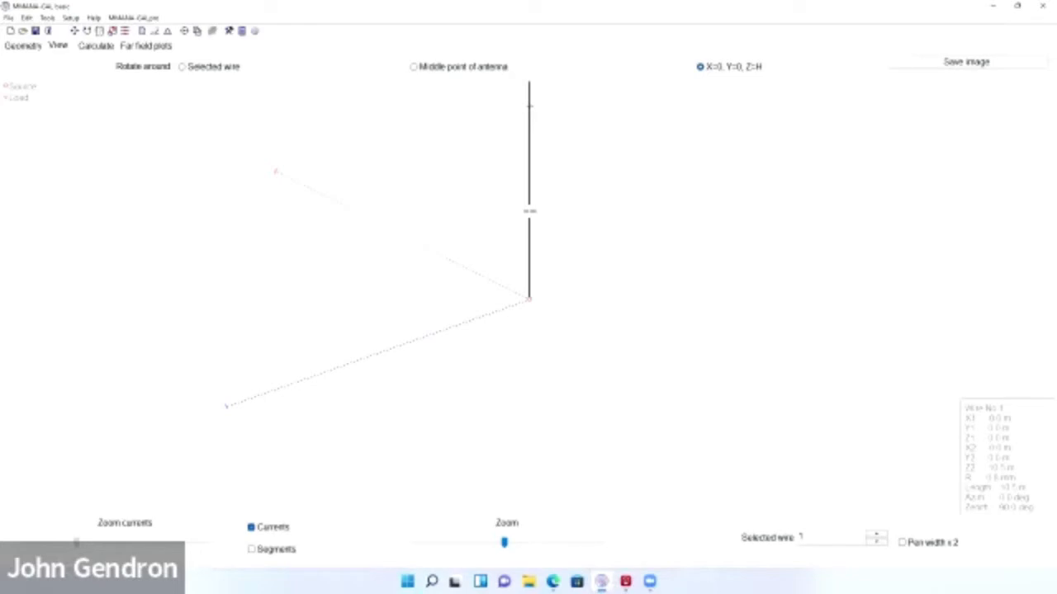
right_click(531, 217)
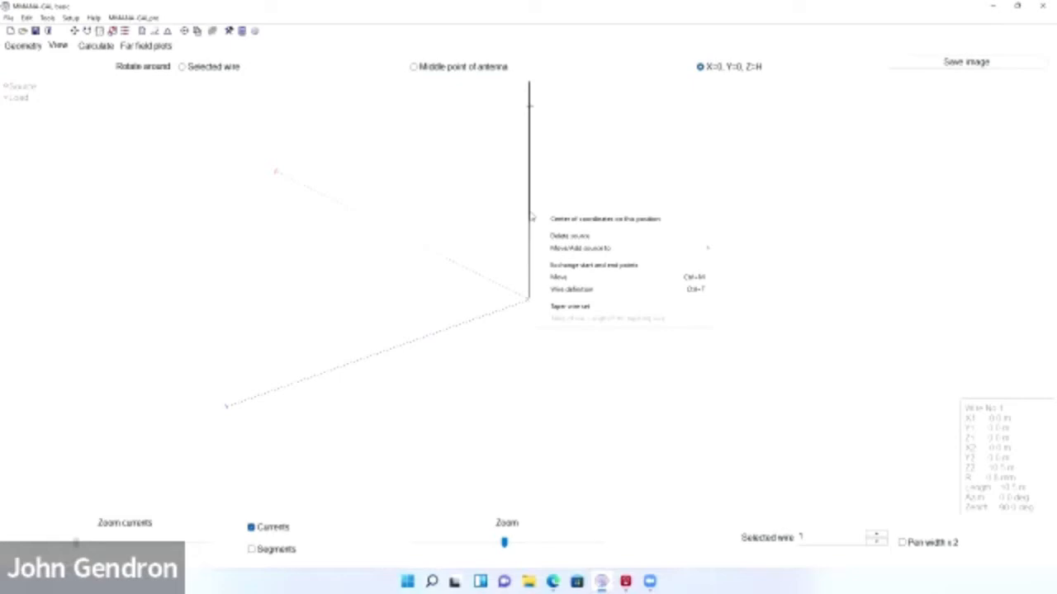
mouse_move(571, 255)
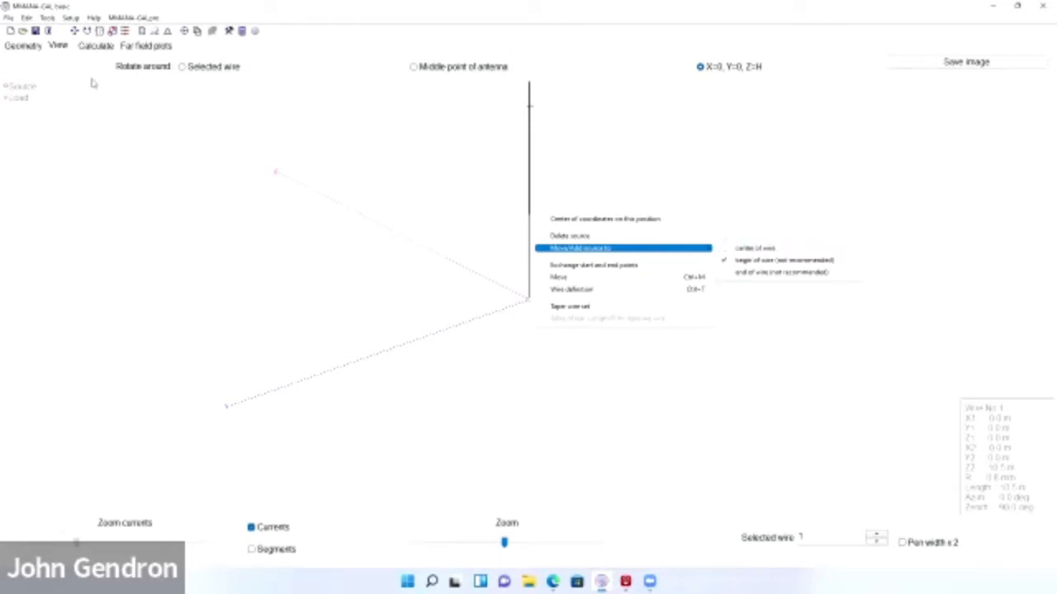
Set the calculation frequency to 7.150 MHz
click(96, 47)
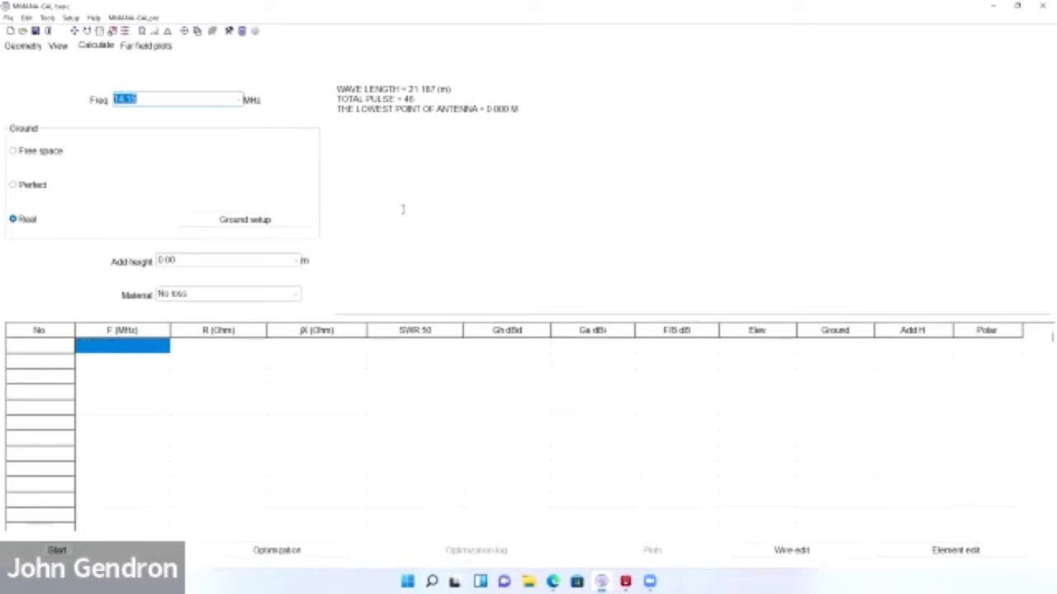
click(239, 99)
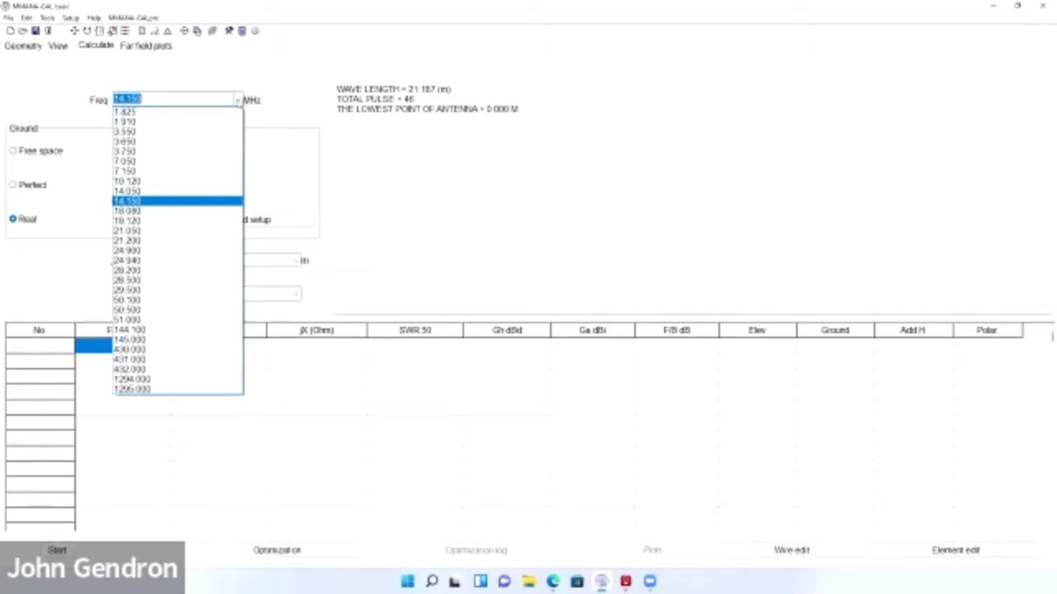
click(139, 171)
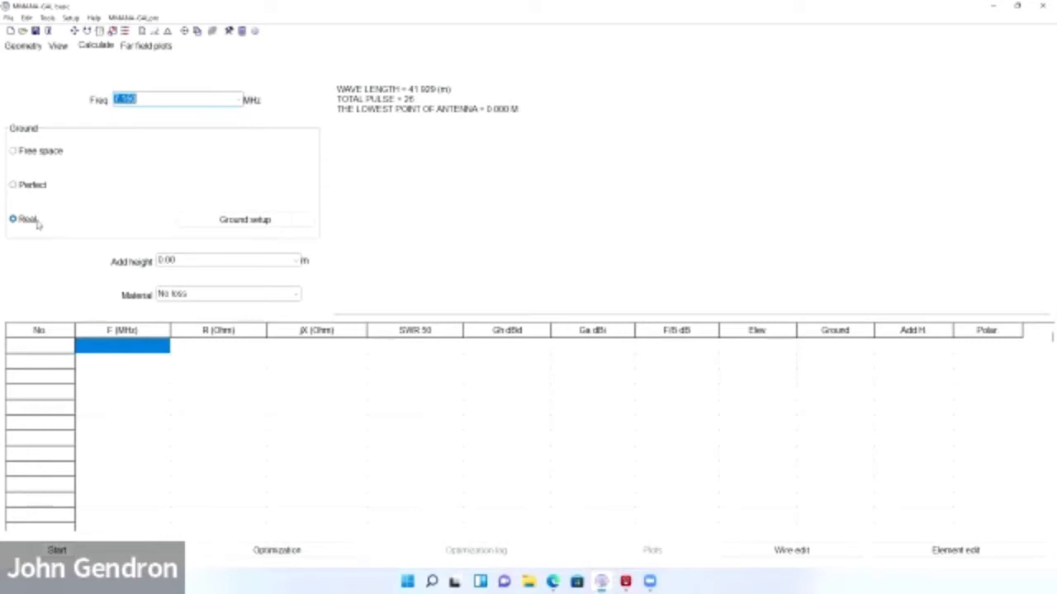
Set the number of additional wire radials to 4 in the real ground setup and accept it
click(239, 221)
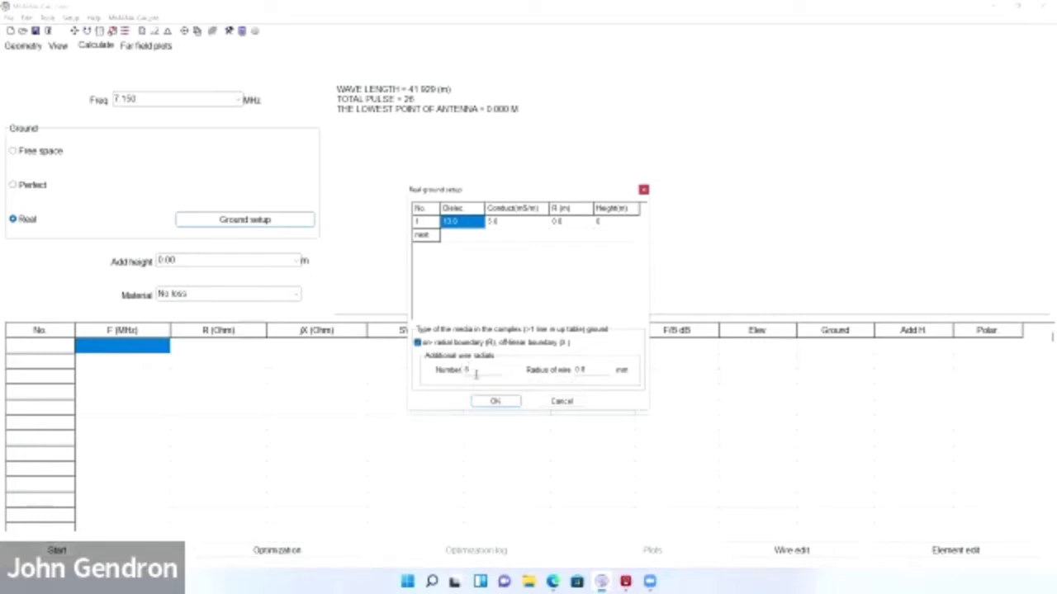
click(466, 369)
key(BackSpace)
text(4)
click(497, 402)
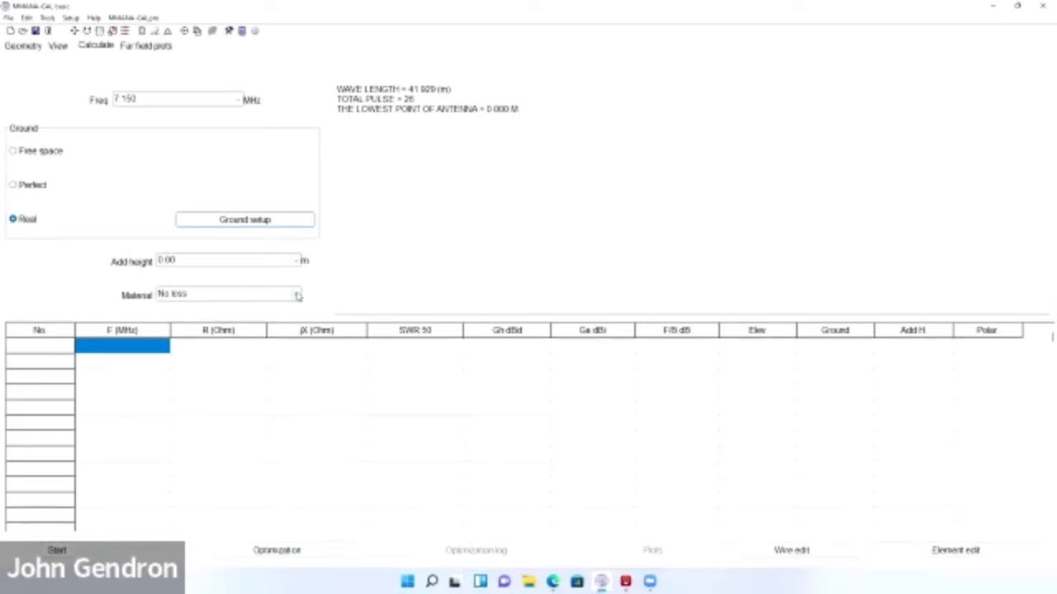
Set the antenna material to Cu wire and run the calculation
click(297, 294)
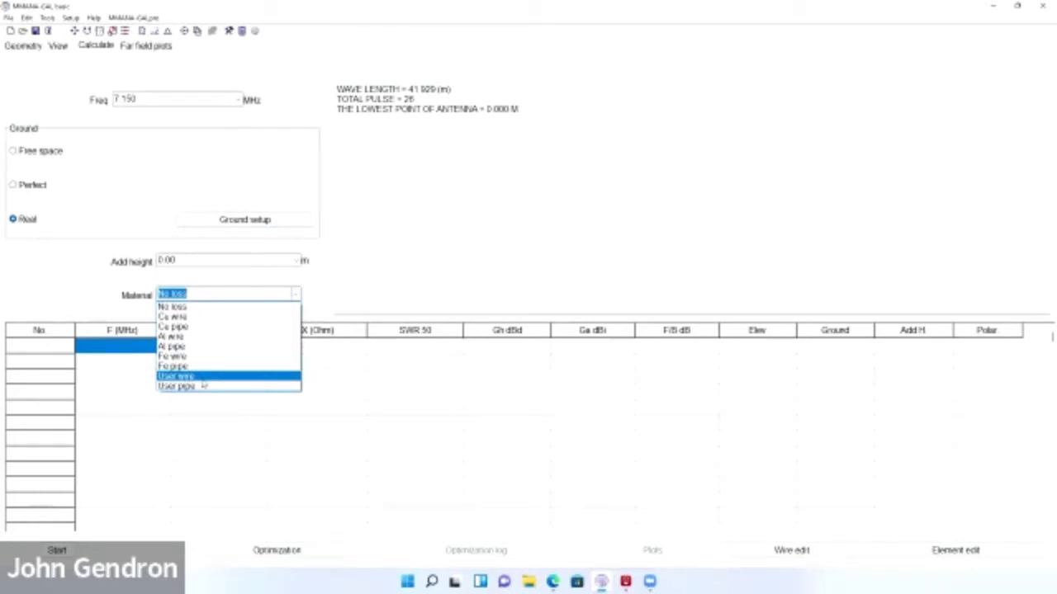
click(197, 320)
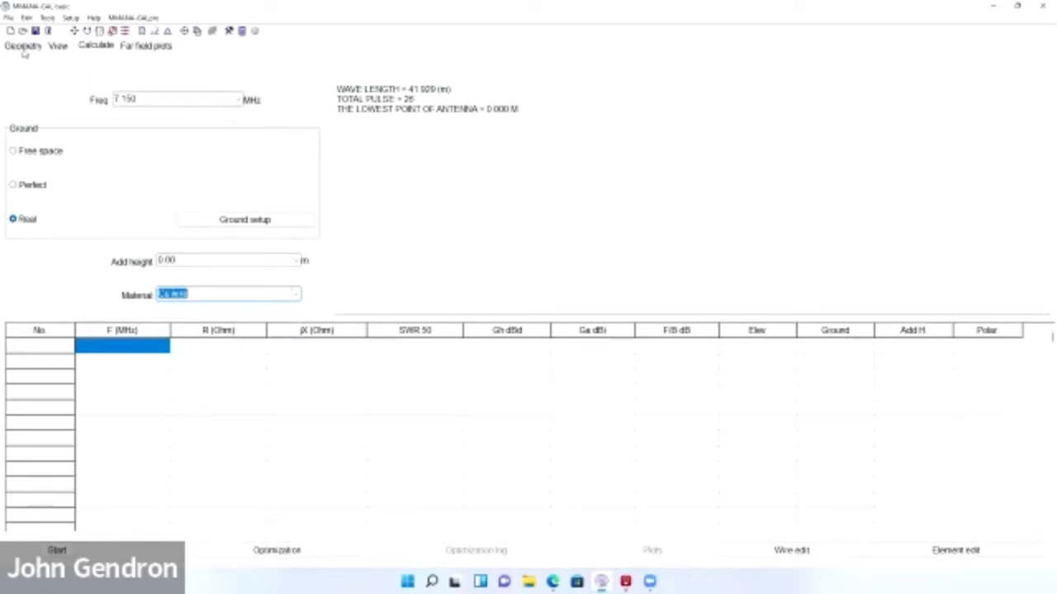
click(23, 47)
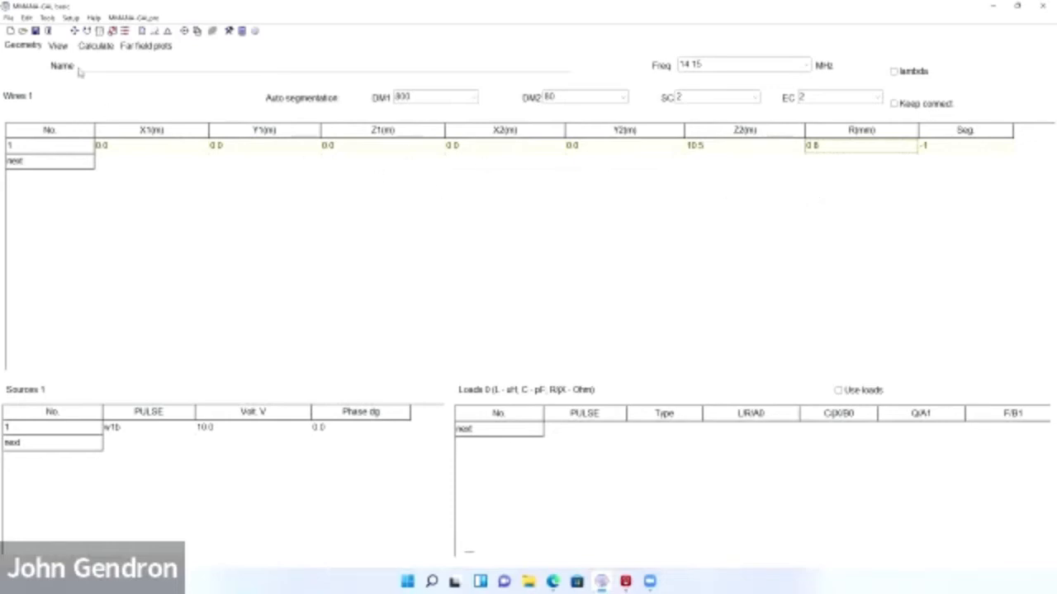
click(96, 48)
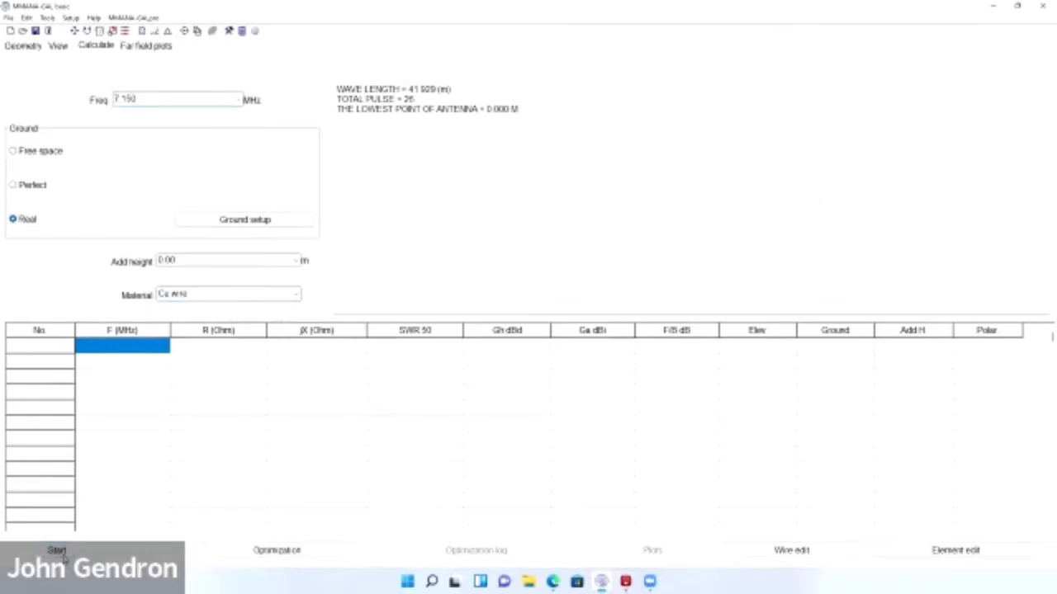
click(56, 550)
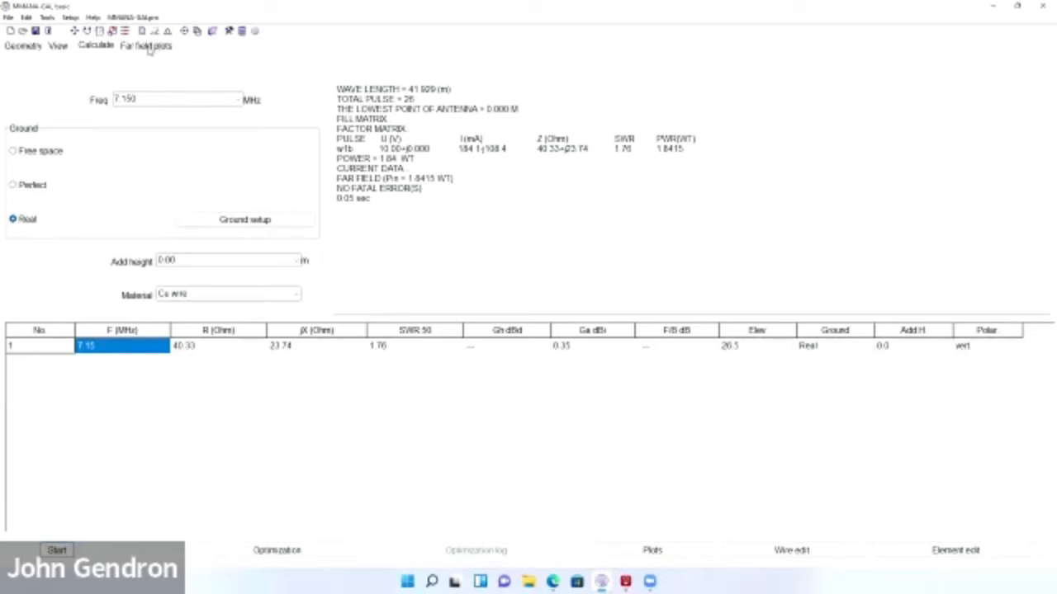
Examine the far-field plots, reading the gain around the azimuth pattern and along the right lobe of the elevation pattern
click(146, 47)
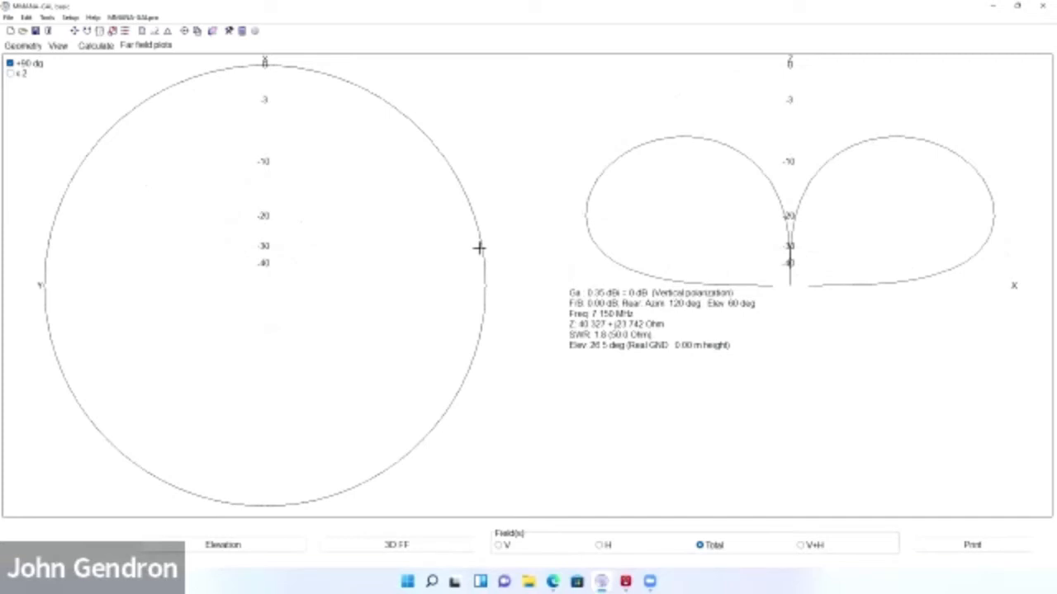
click(263, 71)
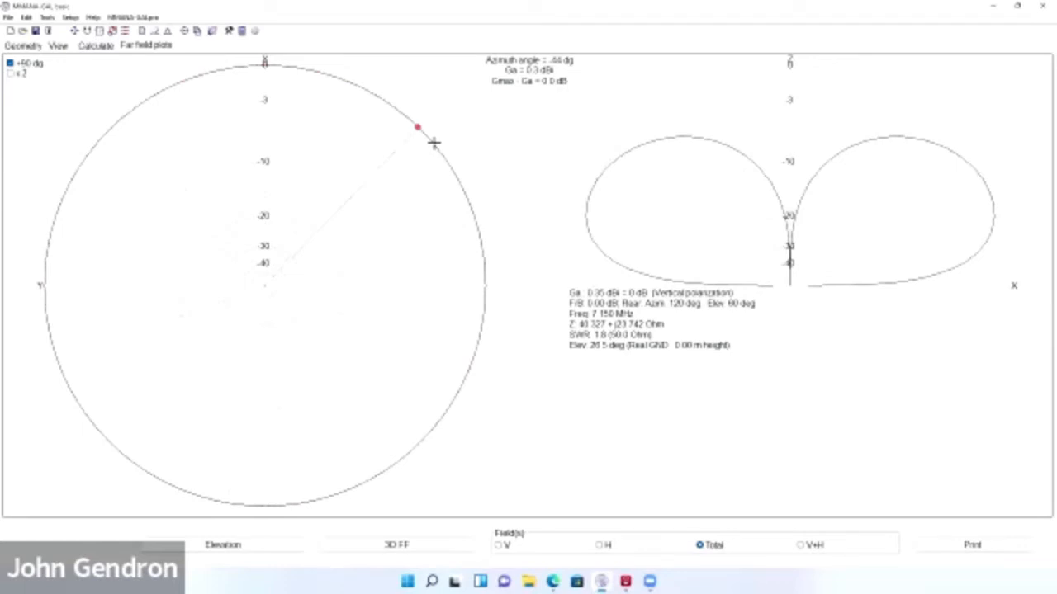
mouse_move(430, 142)
mouse_down()
mouse_move(474, 231)
mouse_move(483, 284)
mouse_up()
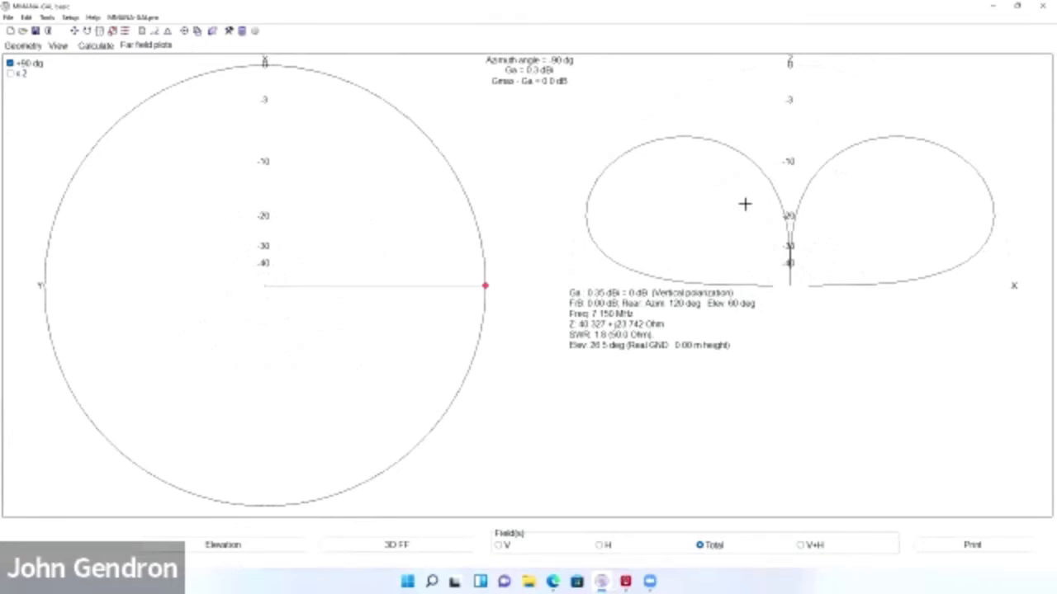
click(791, 285)
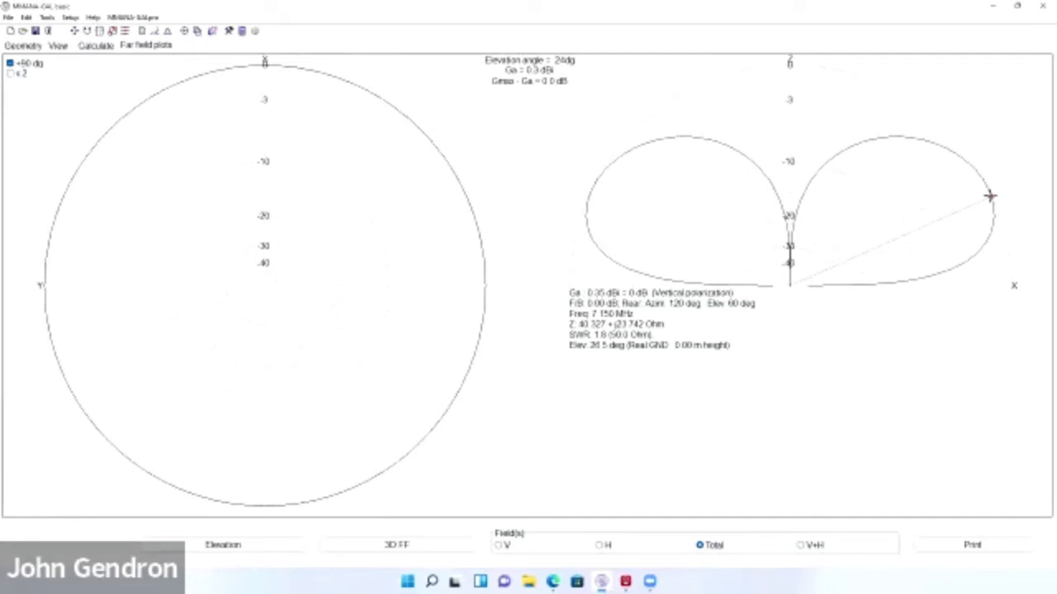
View the 3D far-field radiation pattern full screen and close it
click(402, 551)
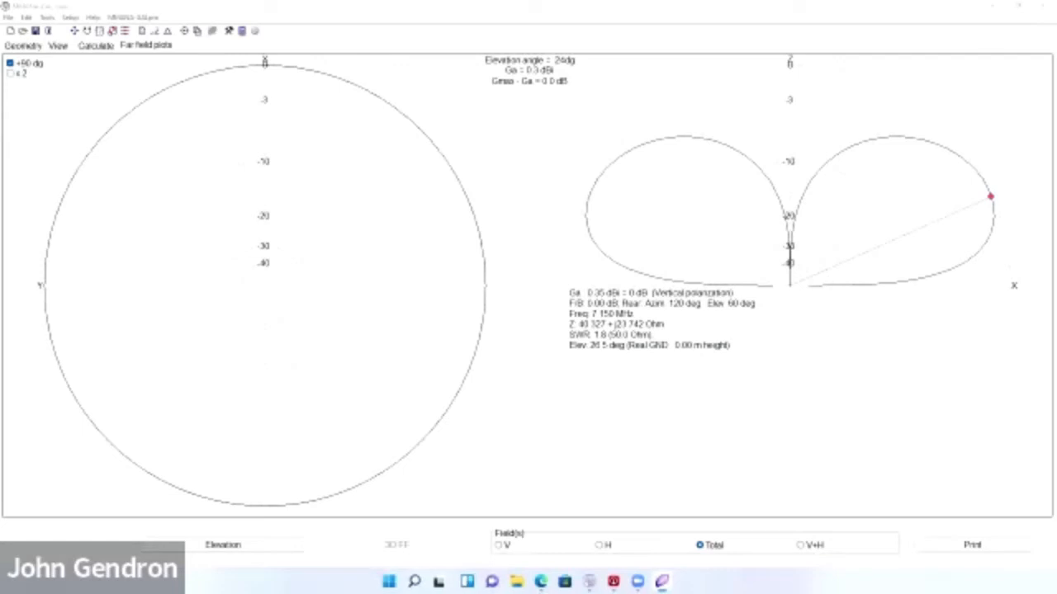
drag(1056, 66, 699, 45)
click(759, 39)
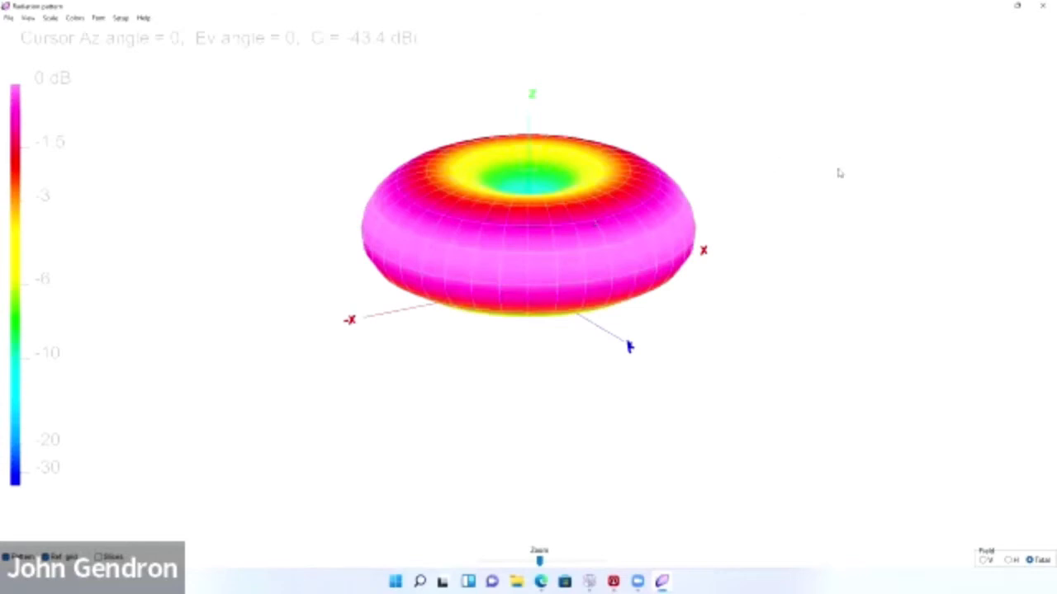
click(1039, 8)
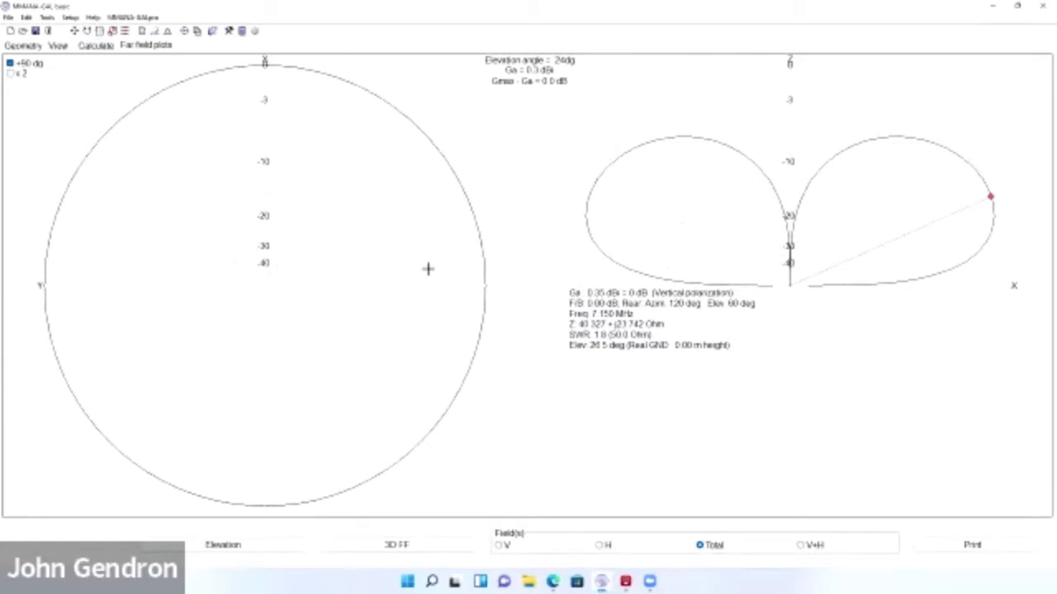
Check the elevation setting of the azimuth plot without changing it, and read the gain at very low elevation angles
click(260, 549)
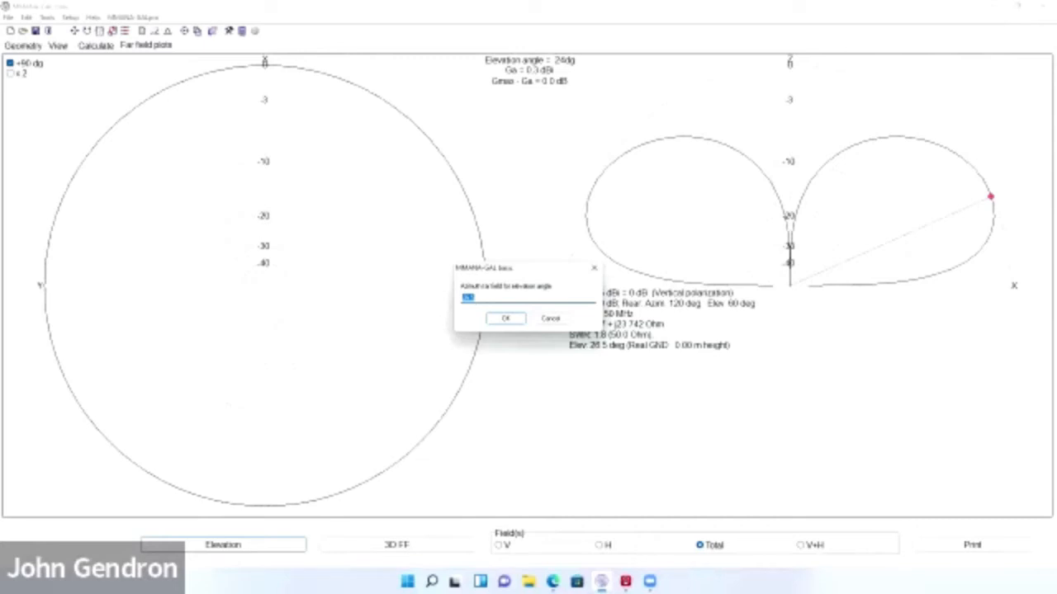
click(552, 320)
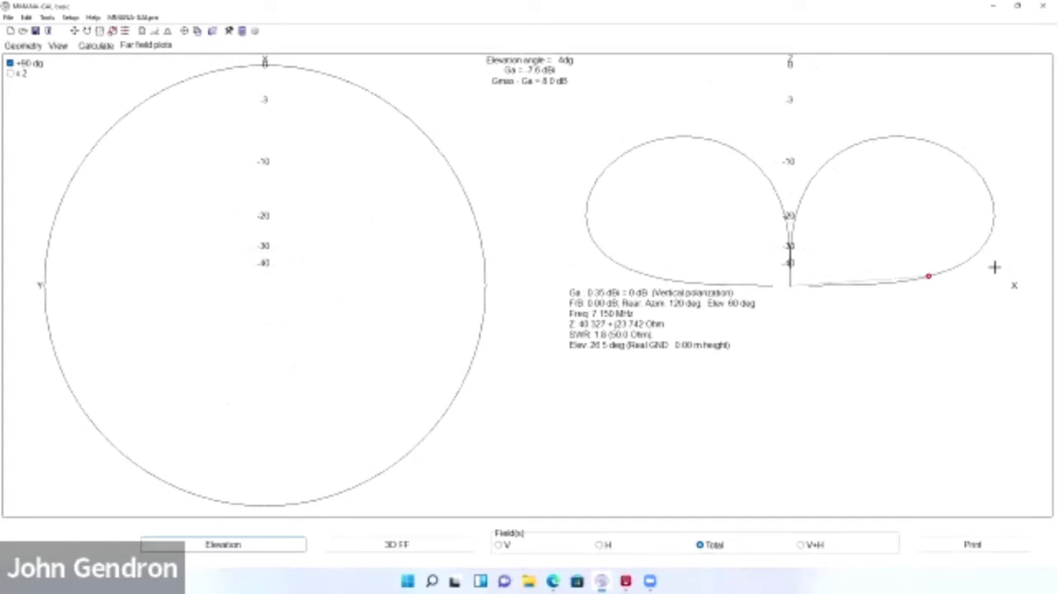
click(926, 278)
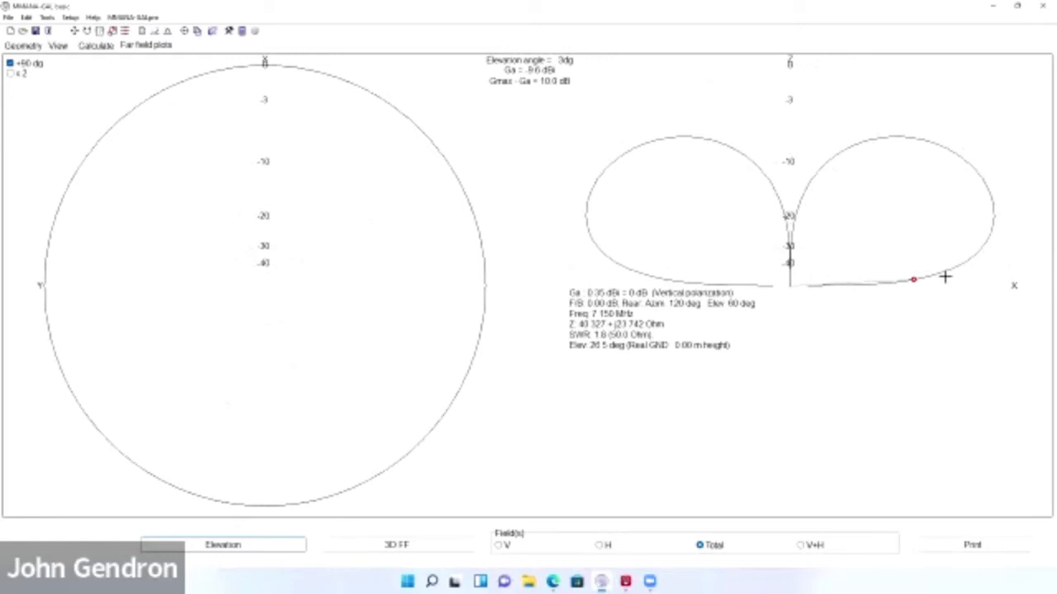
Plot the azimuth far field for an elevation angle of 5 degrees and read the gain around it
click(289, 548)
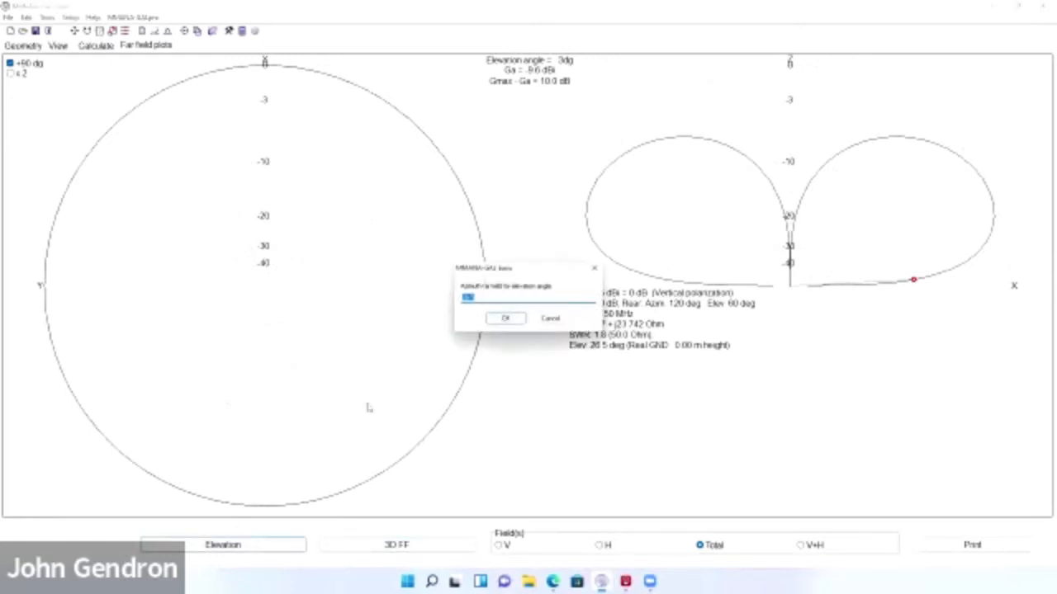
text(5)
key(Return)
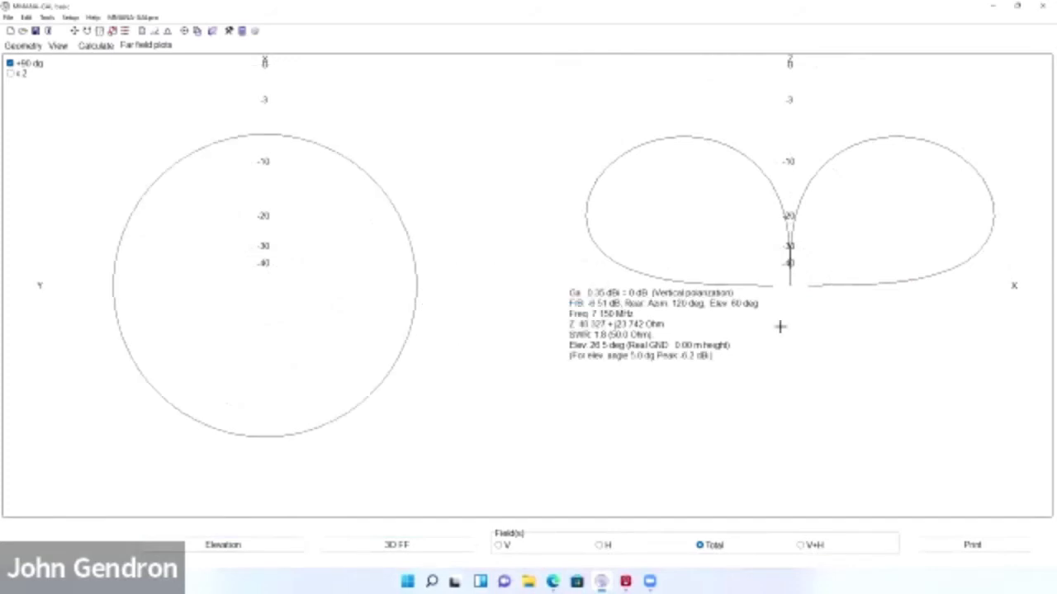
drag(360, 242, 384, 291)
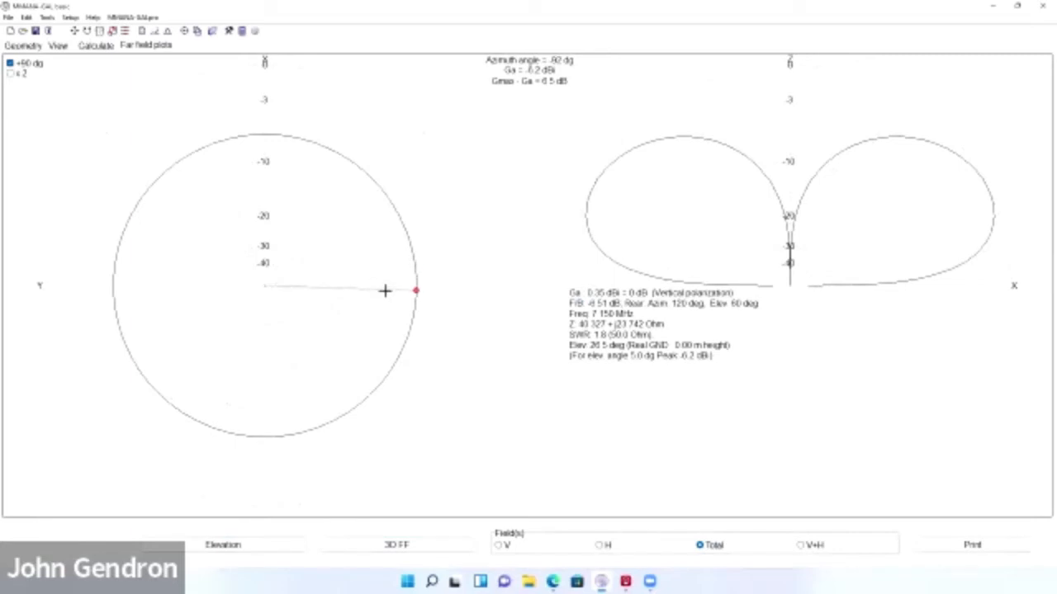
mouse_move(385, 290)
mouse_down()
mouse_move(387, 311)
mouse_move(97, 165)
mouse_move(226, 288)
mouse_up()
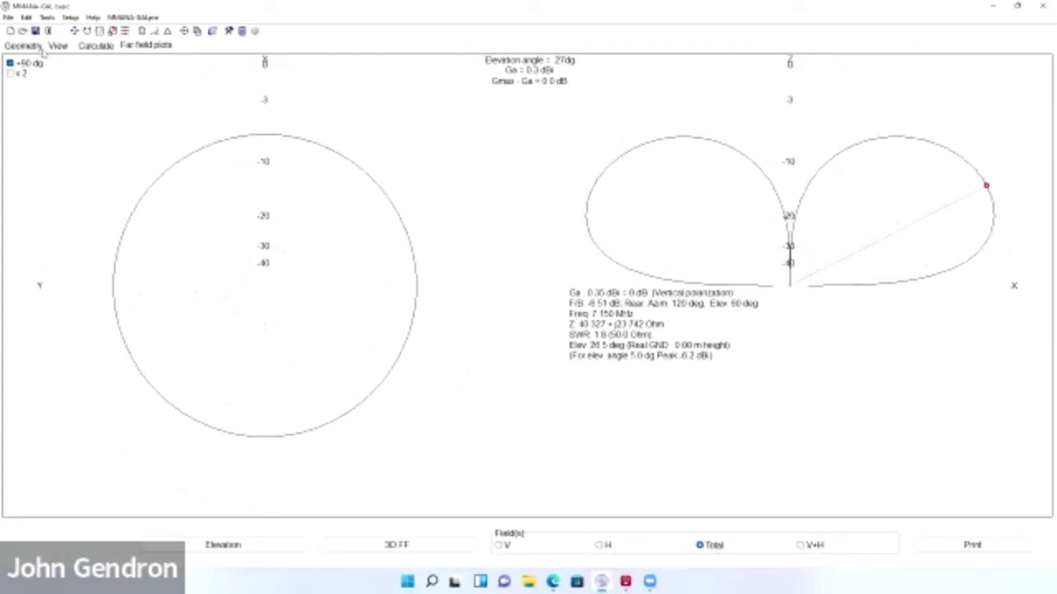
Plot a detailed SWR curve around 7.15 MHz over a 400 kHz bandwidth
click(102, 48)
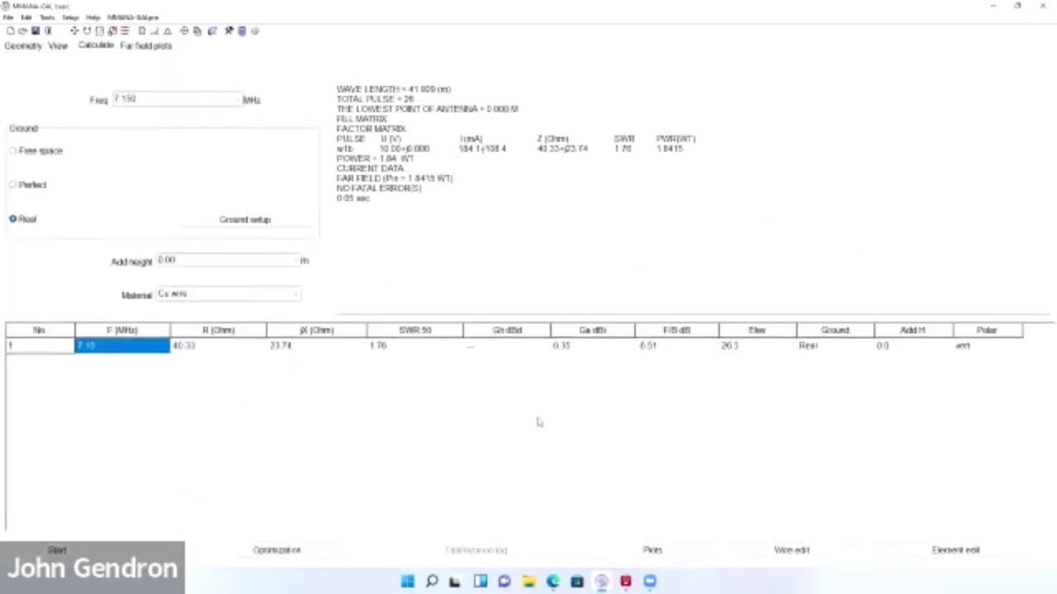
click(653, 551)
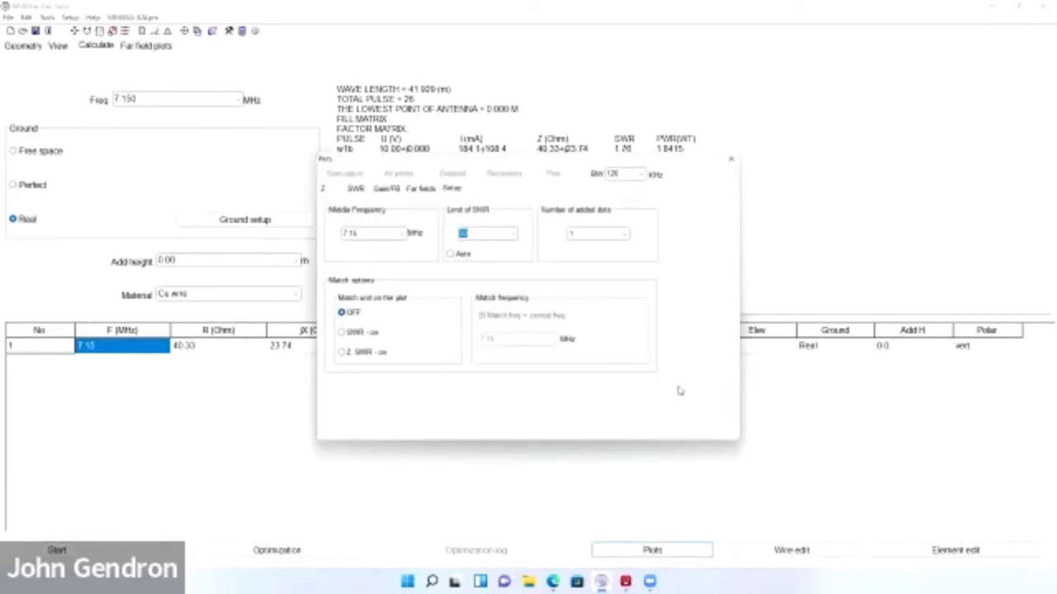
click(350, 189)
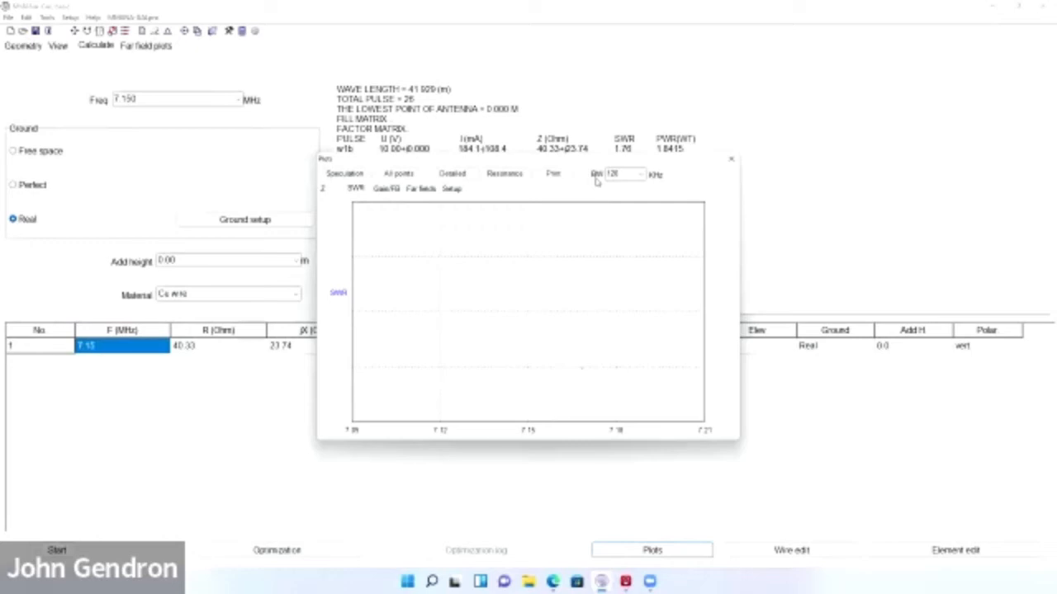
click(640, 175)
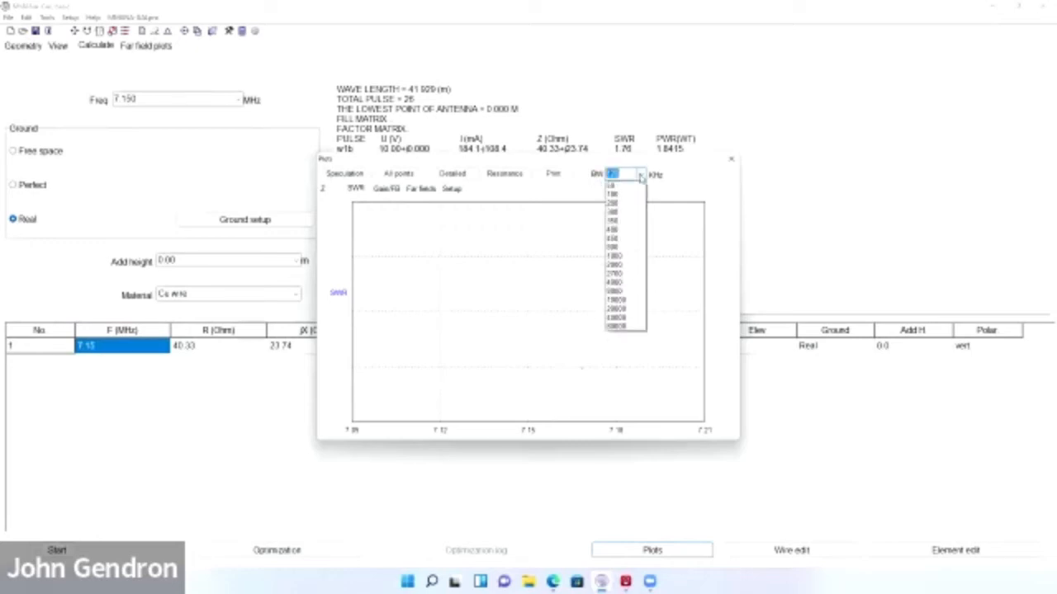
click(614, 231)
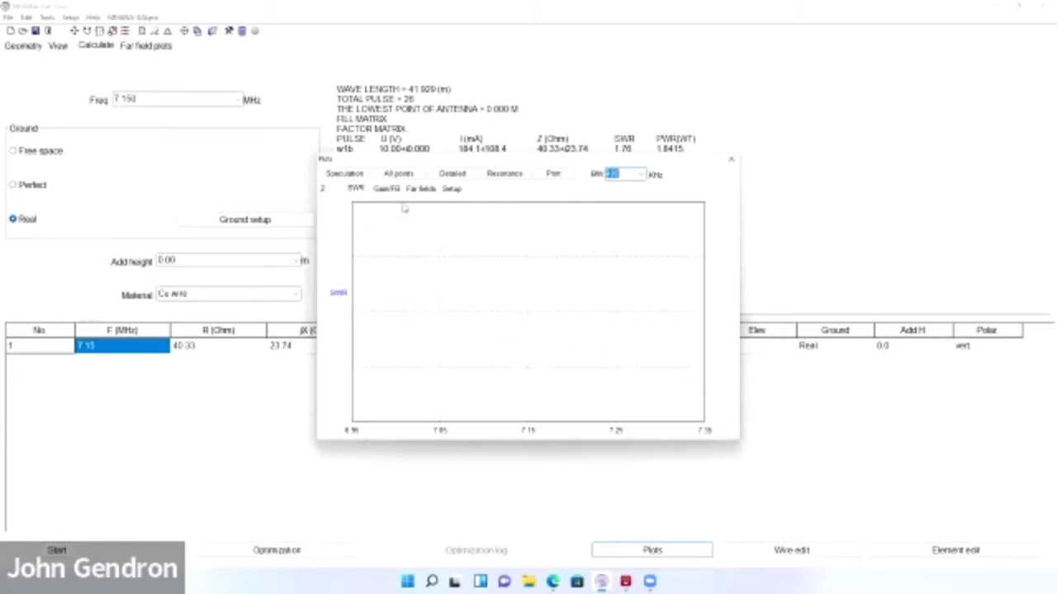
click(459, 176)
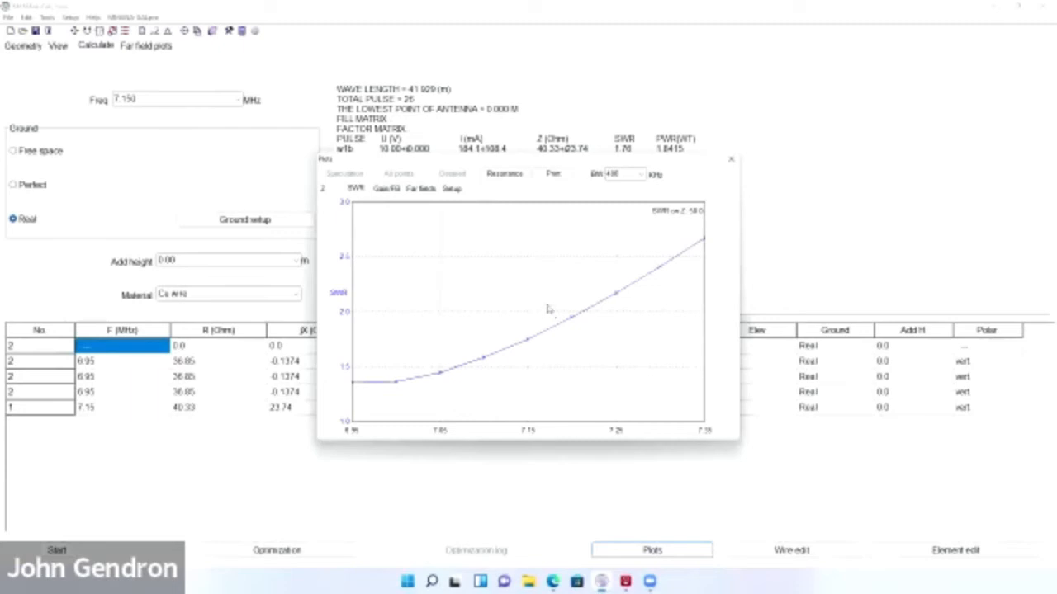
Calculate the antenna's resonance and plot a detailed SWR curve around the resonant frequency
click(506, 175)
click(552, 330)
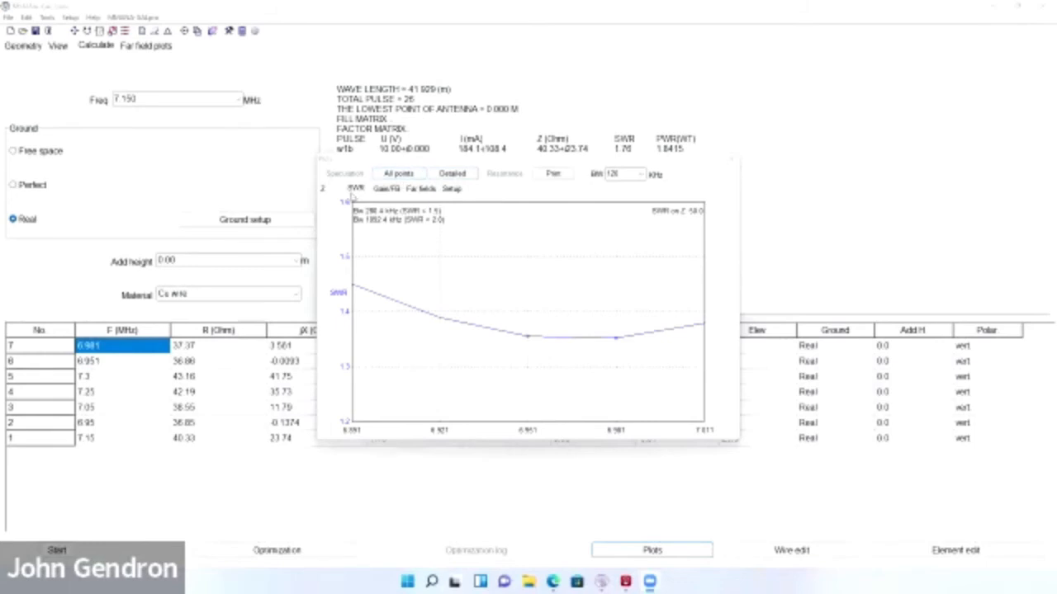
click(355, 197)
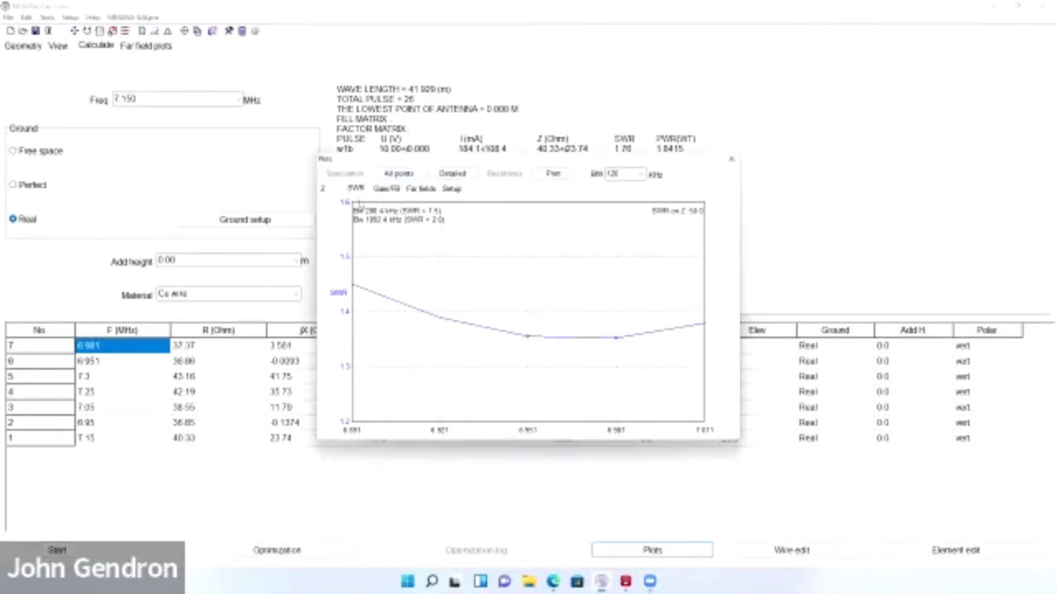
click(451, 174)
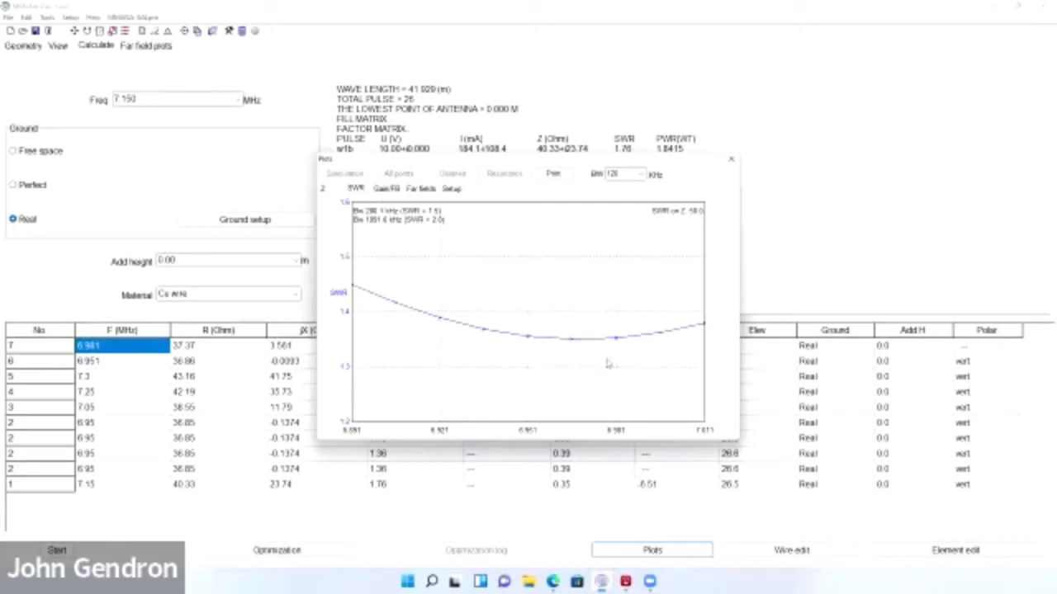
Set the vertical wire's Z2 end height to 10.25 m and recalculate the antenna at 7.15 MHz
click(730, 159)
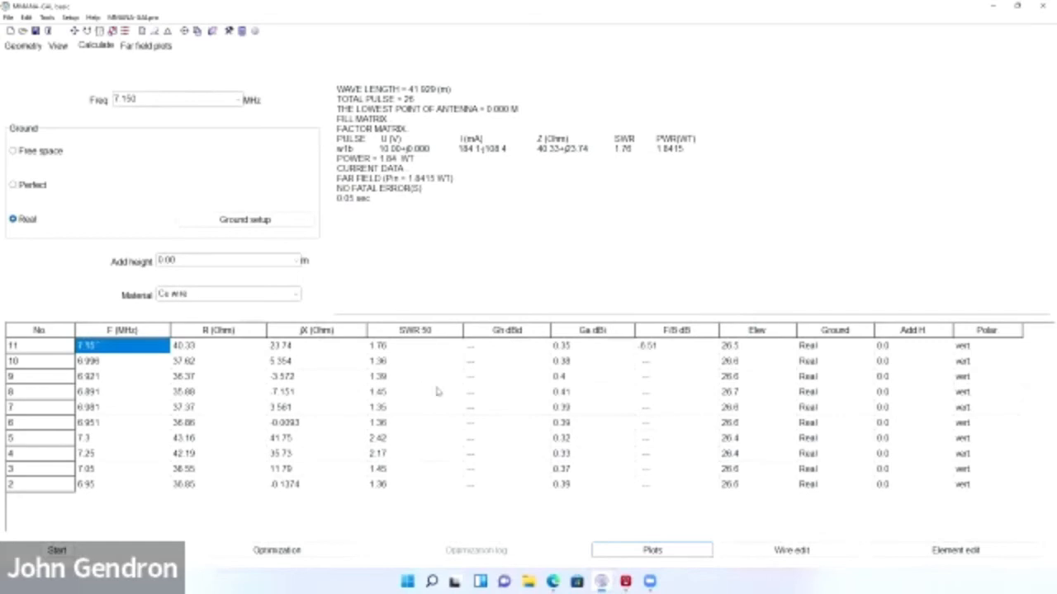
click(25, 46)
click(707, 150)
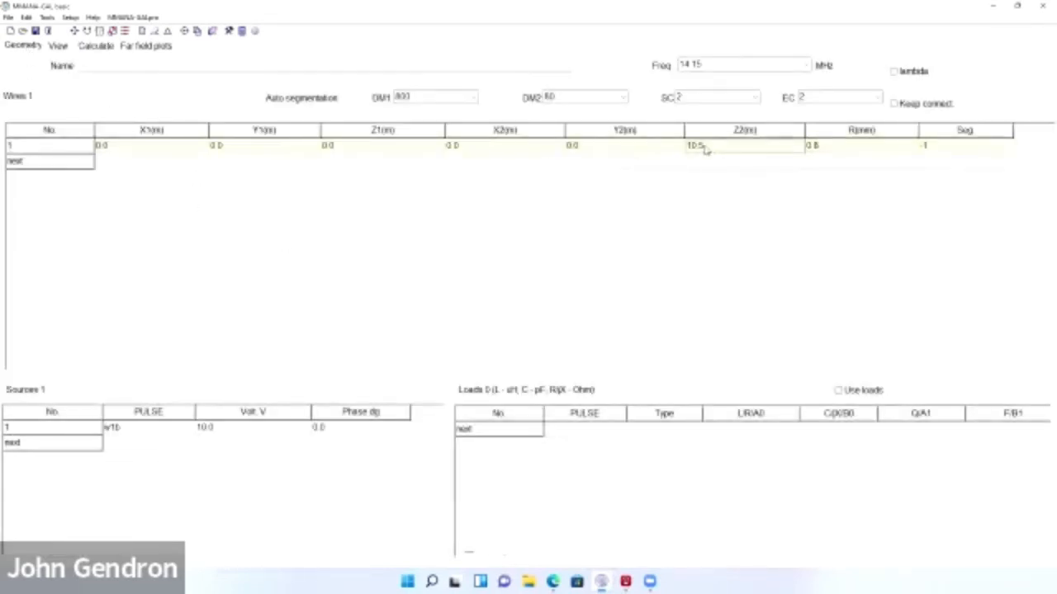
text(10.25)
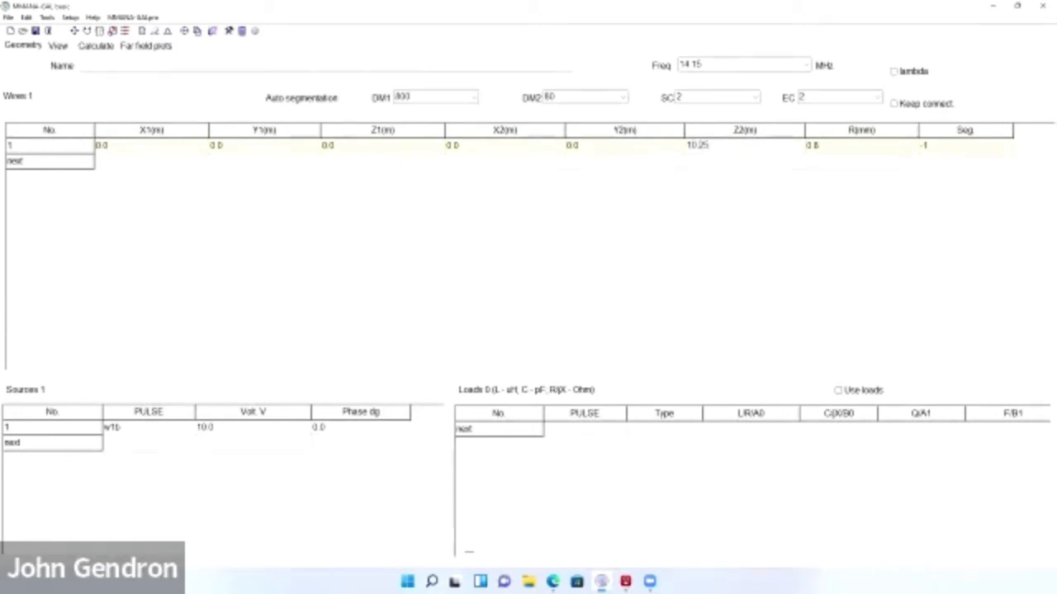
key(Tab)
click(96, 45)
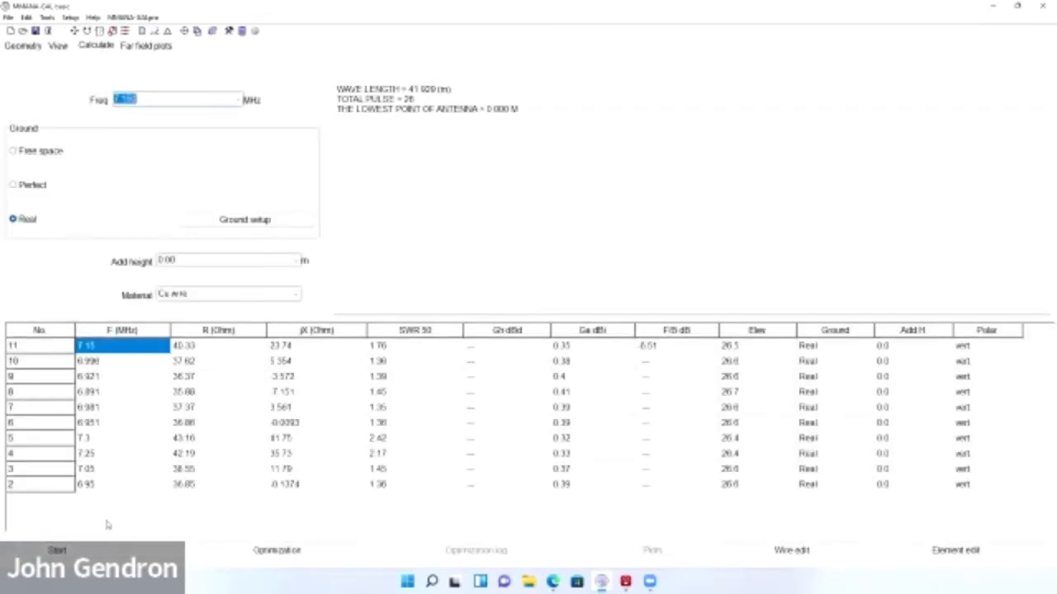
click(56, 550)
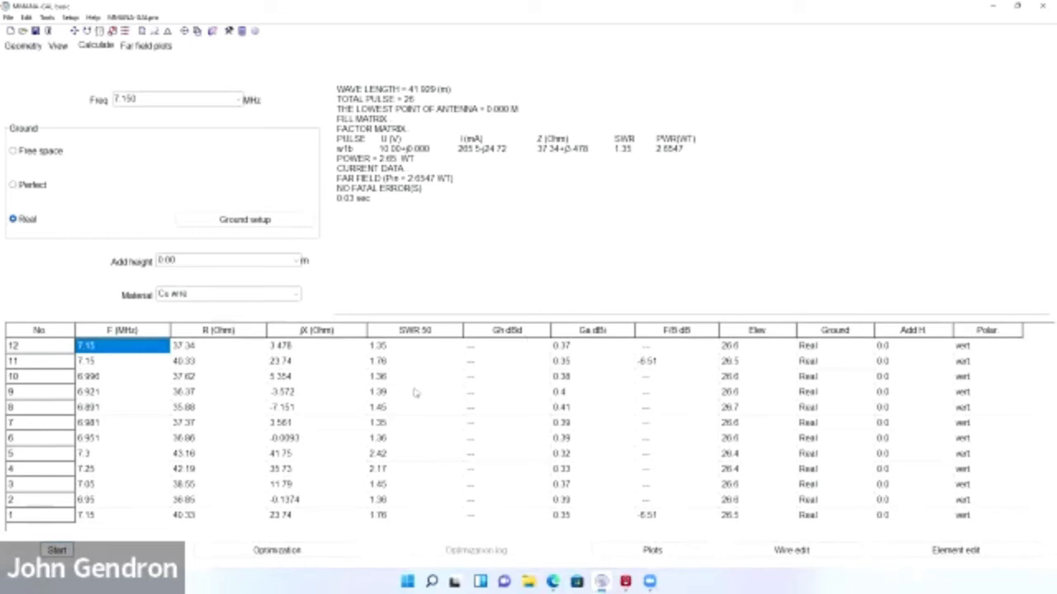
Plot a detailed SWR curve of the shortened antenna around 7.15 MHz over a 400 kHz bandwidth
click(658, 559)
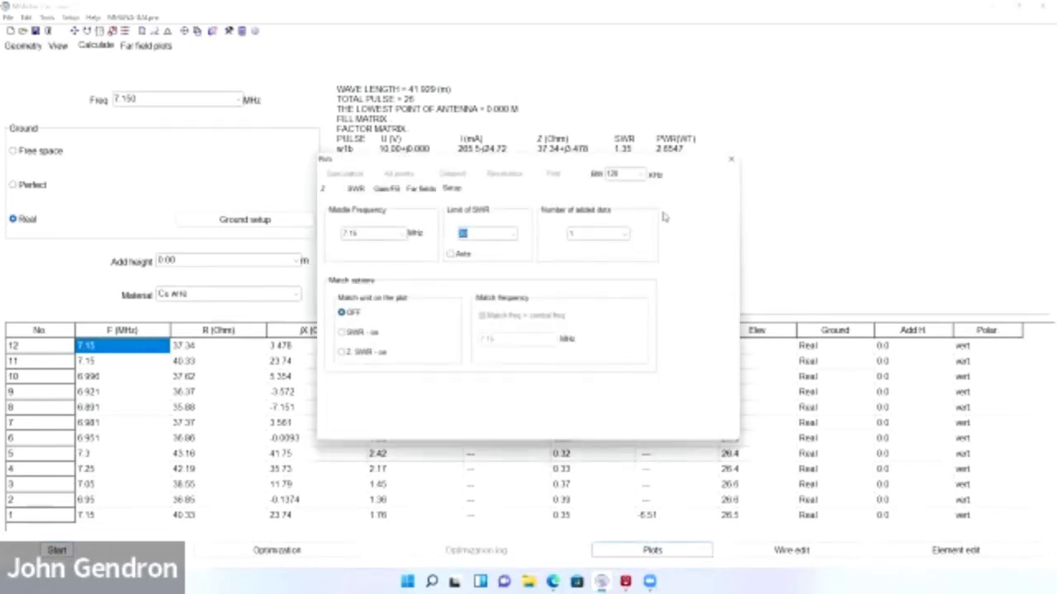
click(356, 191)
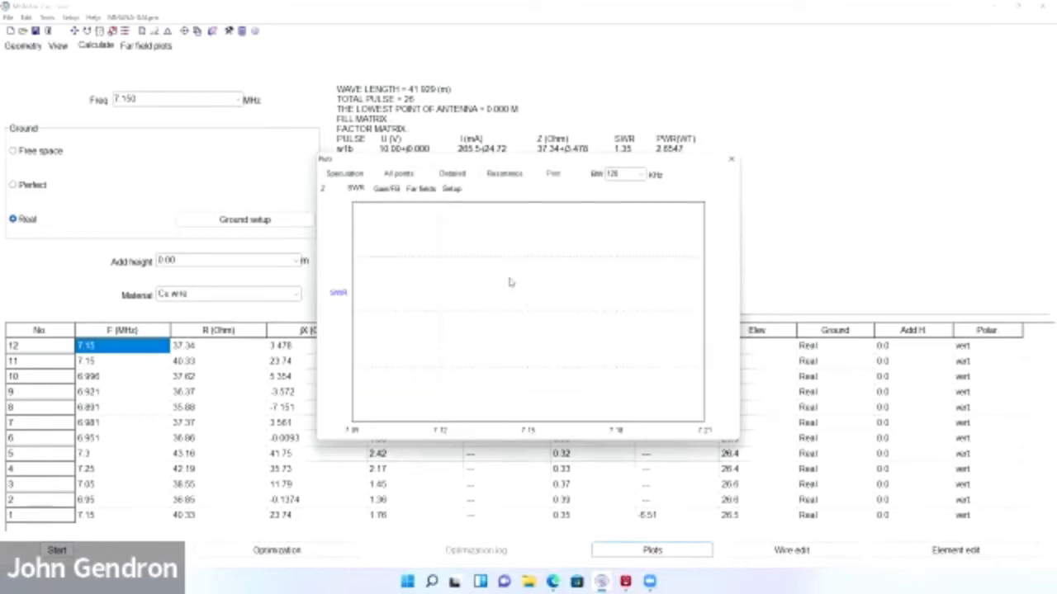
click(640, 176)
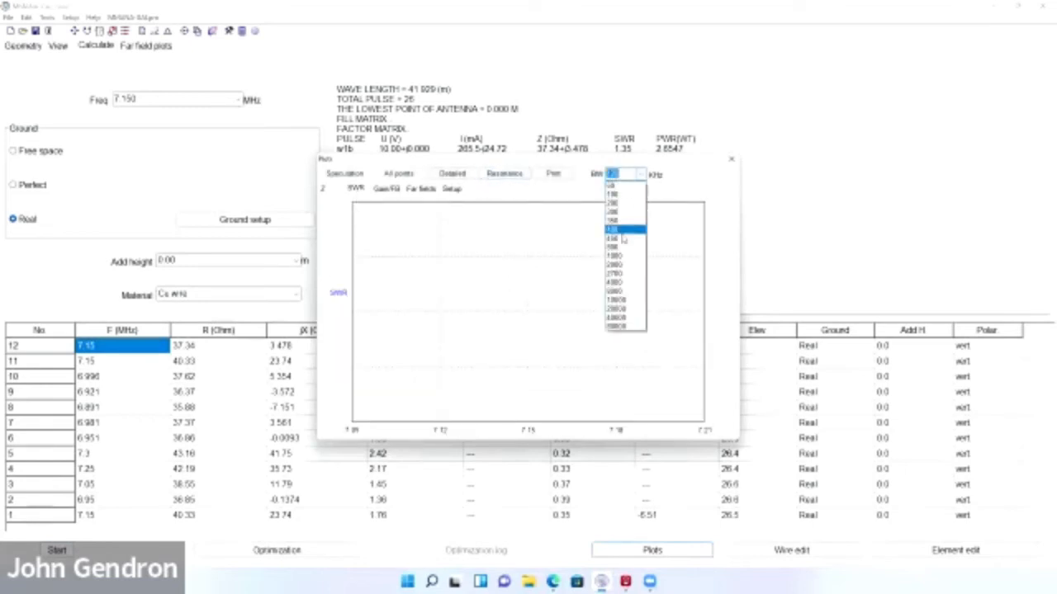
click(624, 235)
click(466, 177)
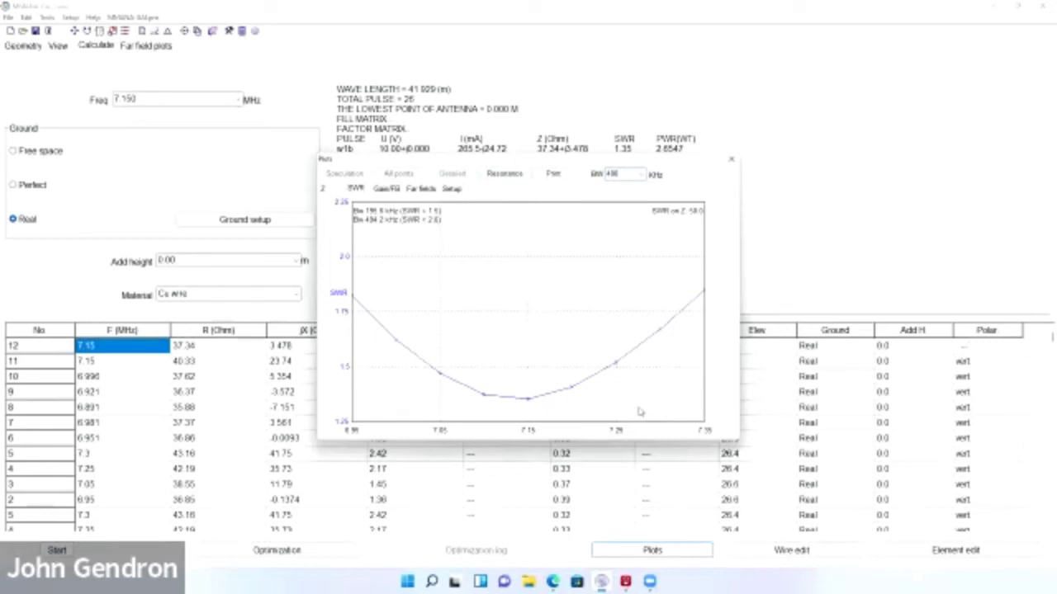
Calculate the shortened antenna's resonance, keeping the current frequency in the results table, and plot all points and a detailed SWR curve around it
click(504, 173)
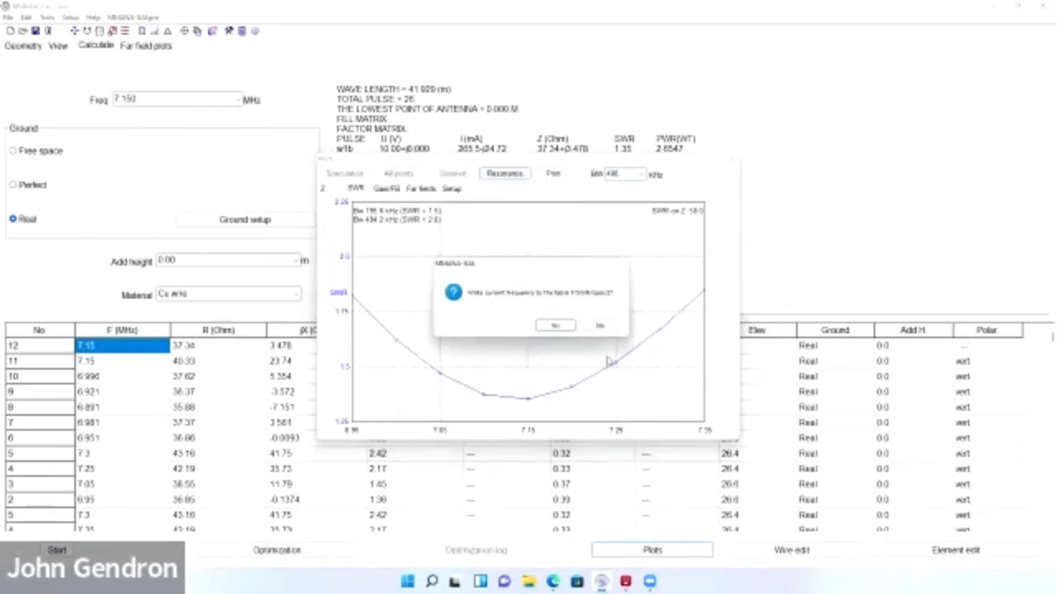
click(553, 326)
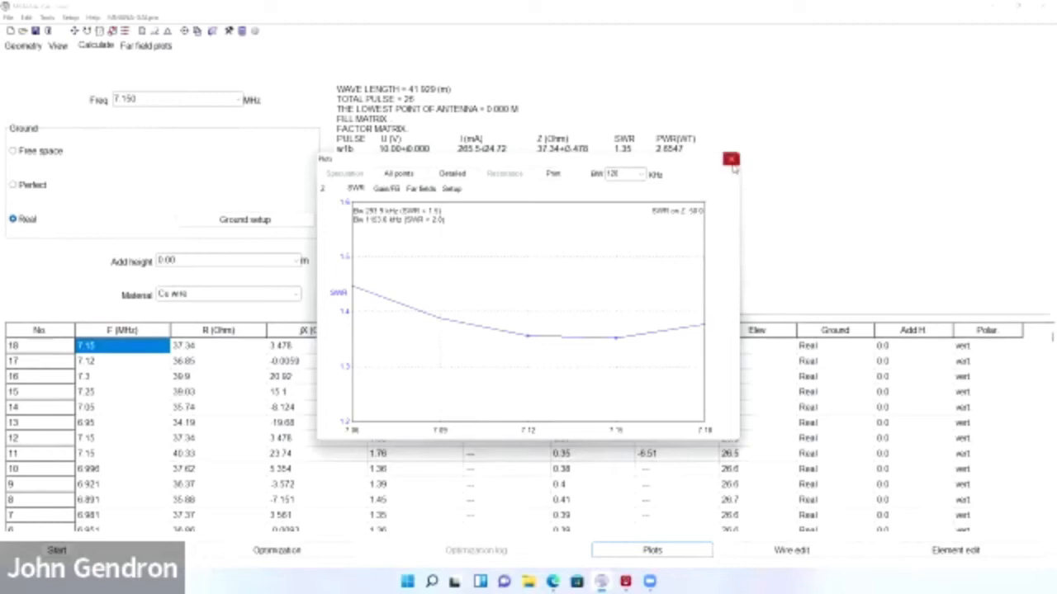
click(398, 174)
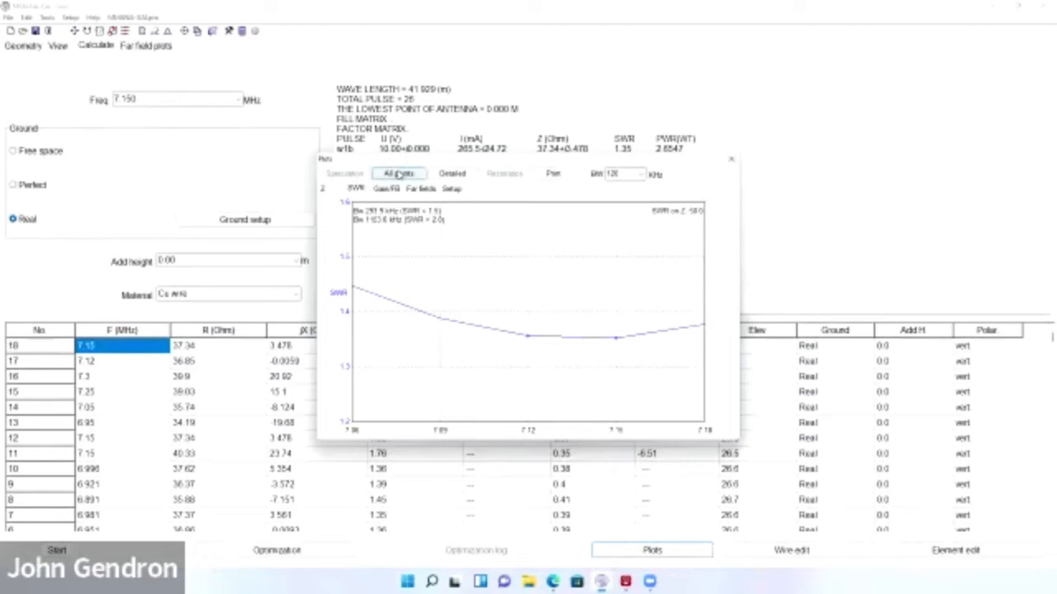
click(453, 175)
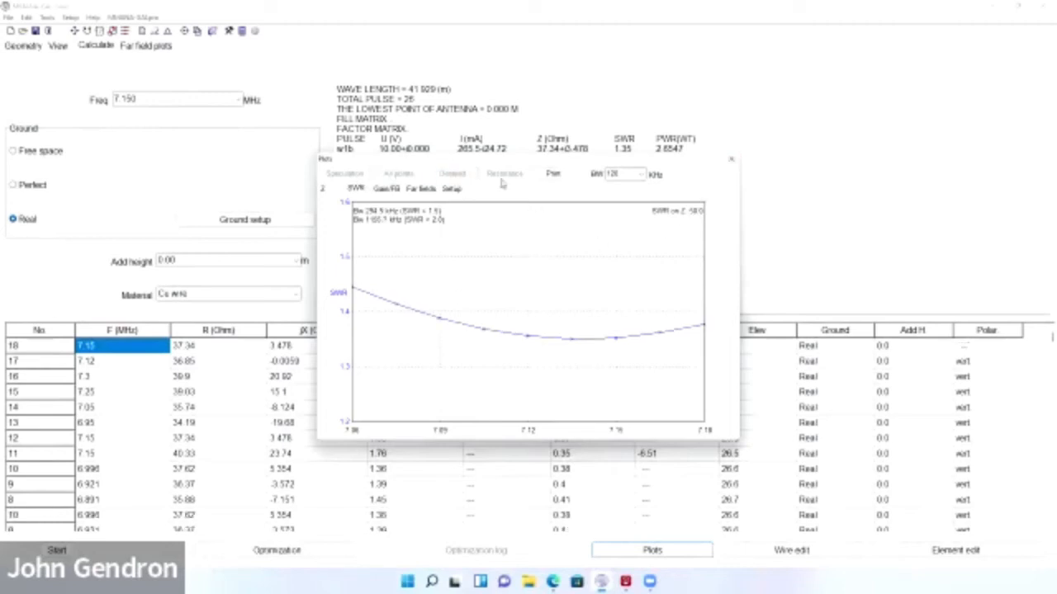
click(732, 160)
click(681, 552)
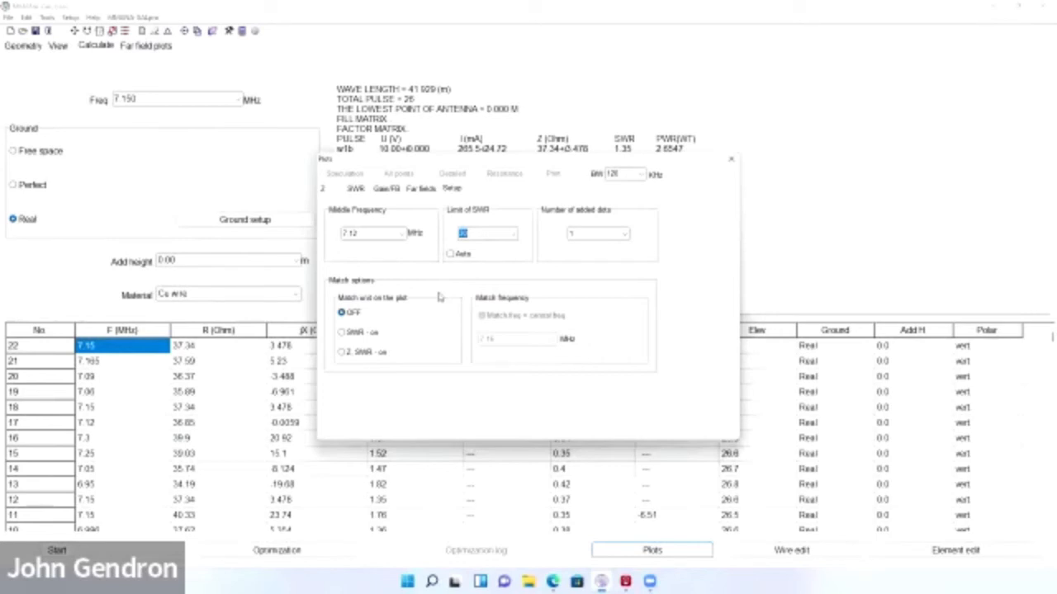
click(732, 158)
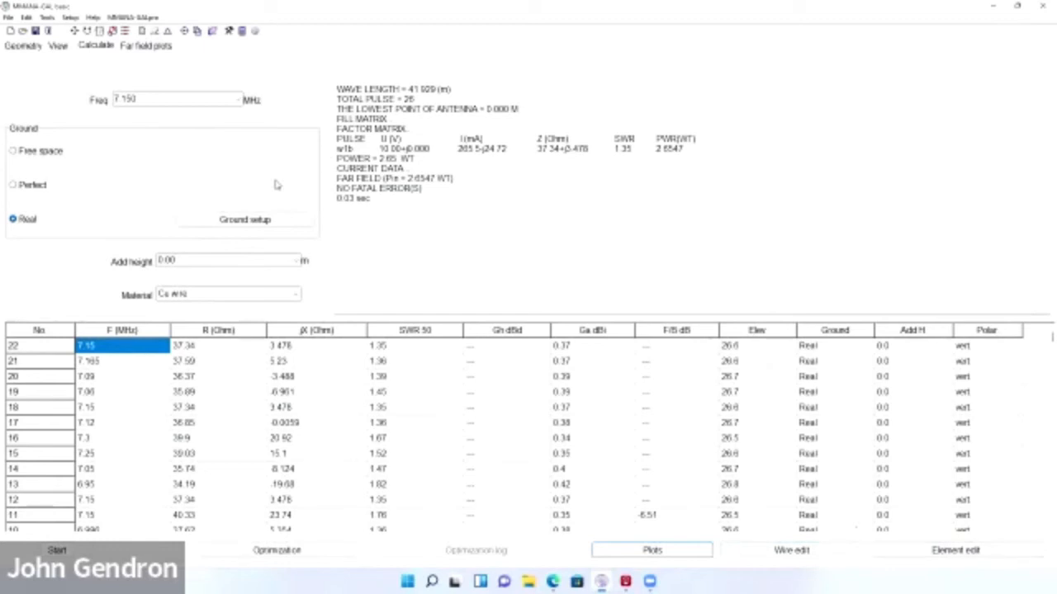
click(37, 35)
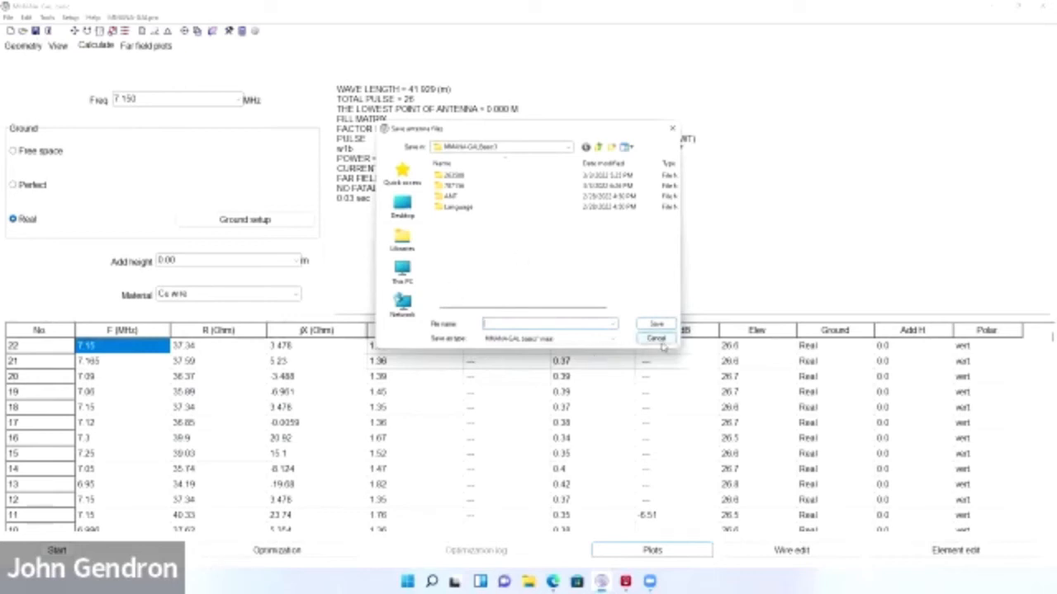
click(672, 129)
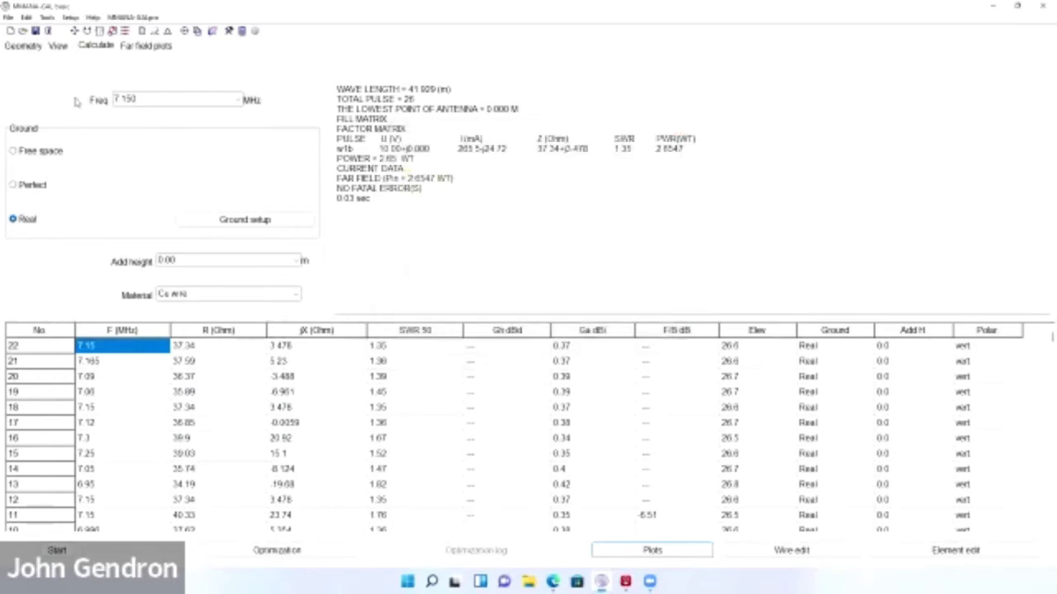
click(8, 17)
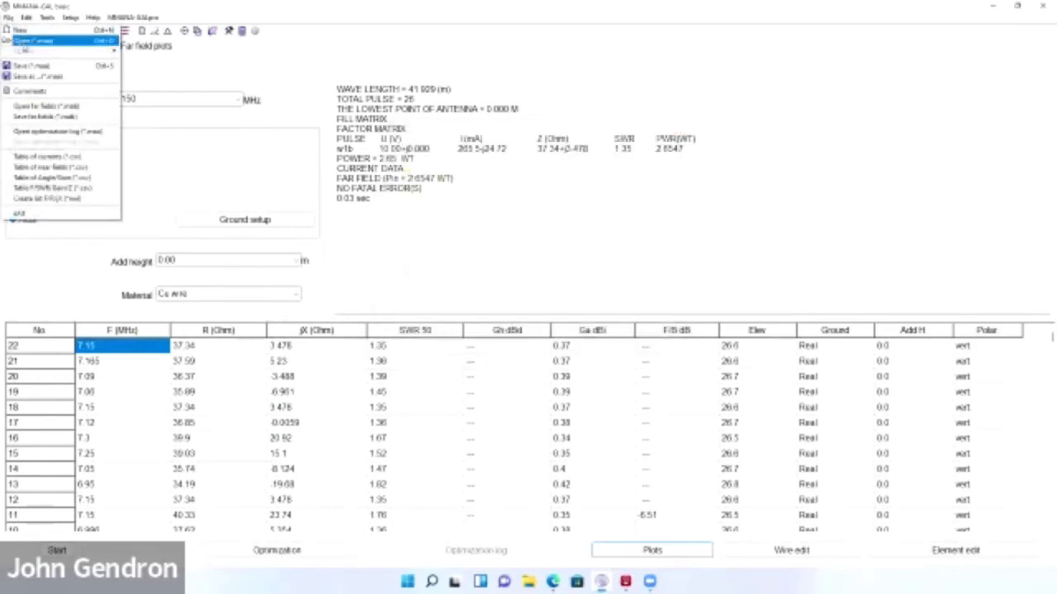
click(24, 42)
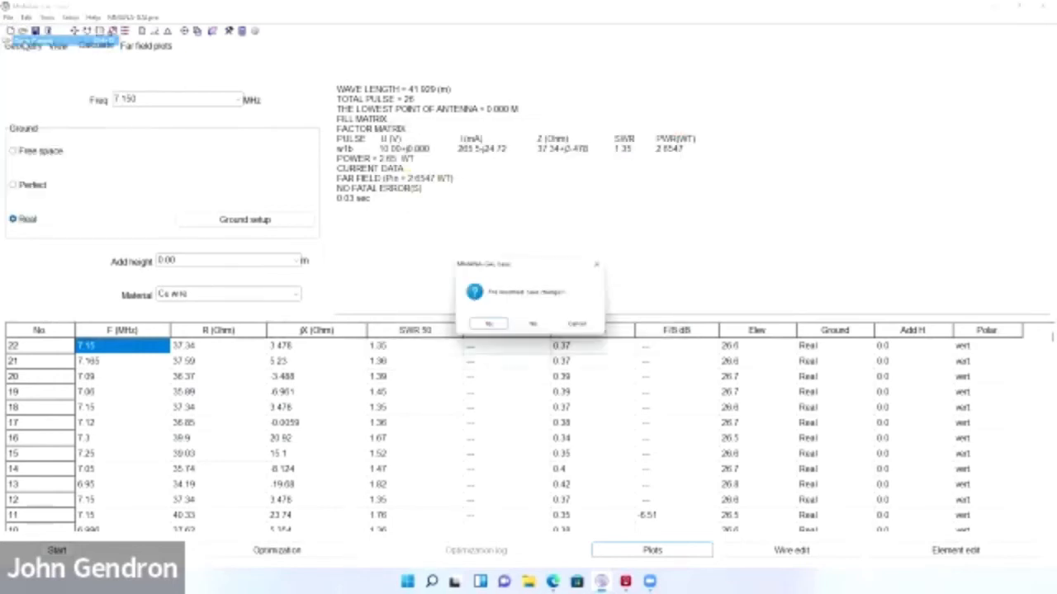
click(489, 326)
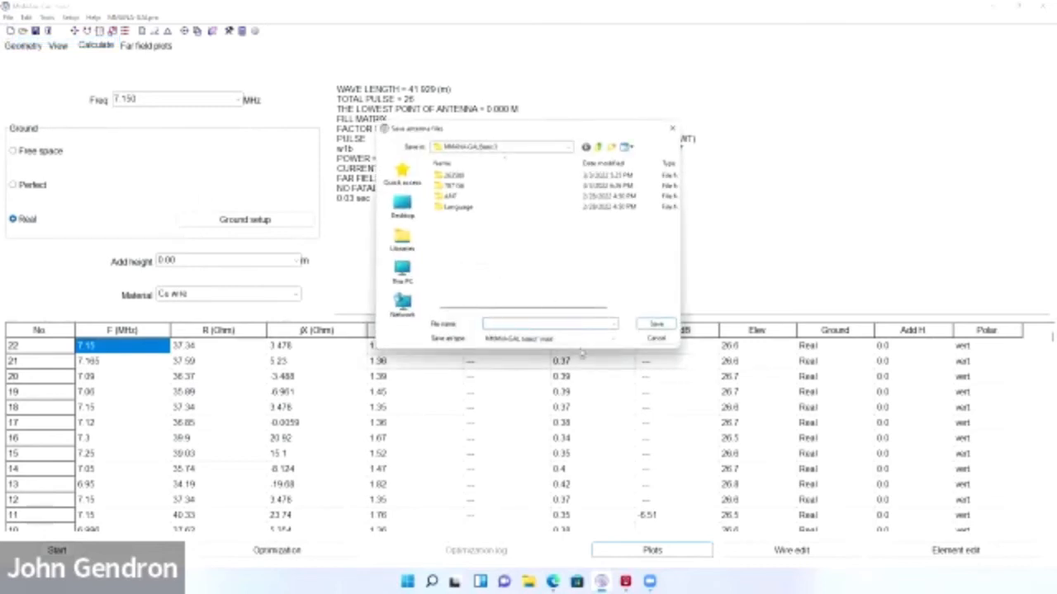
click(656, 339)
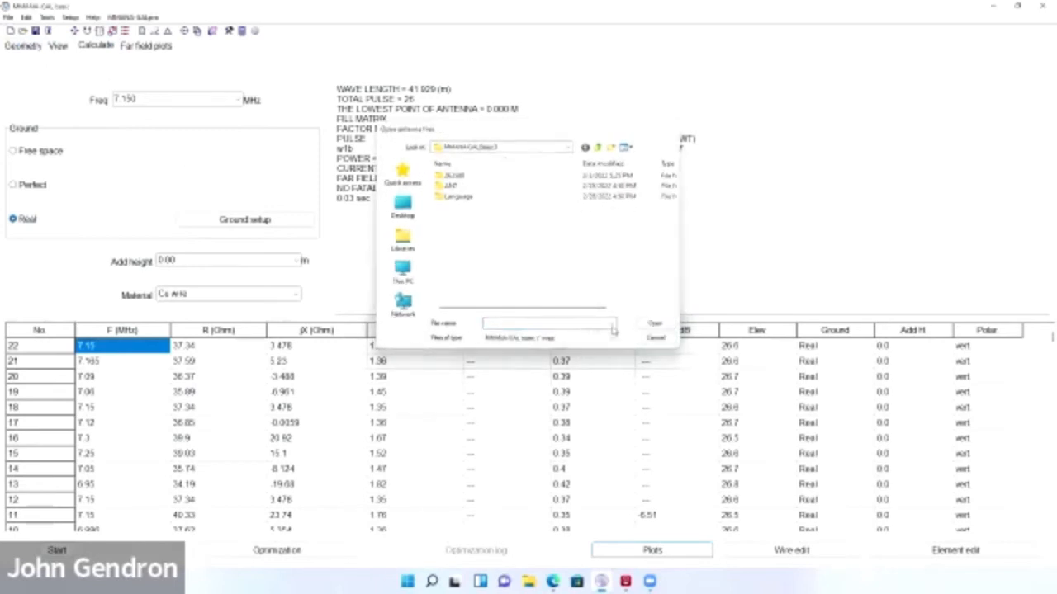
click(663, 346)
Browse the supplied antenna files in the ANT folder, including the dipole models under HF simple, without saving the current model or opening a file
click(8, 18)
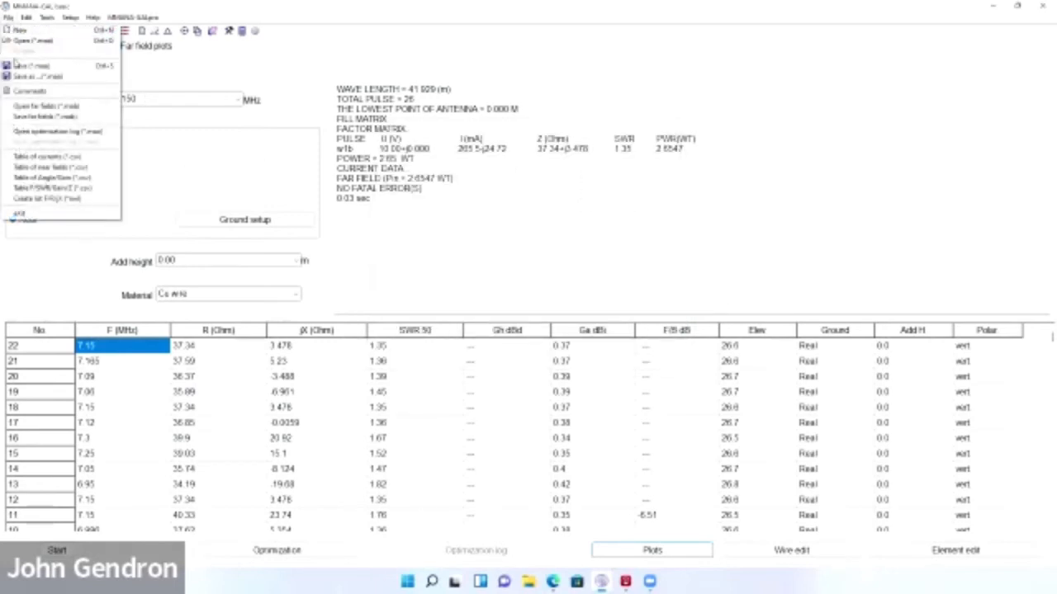
click(22, 42)
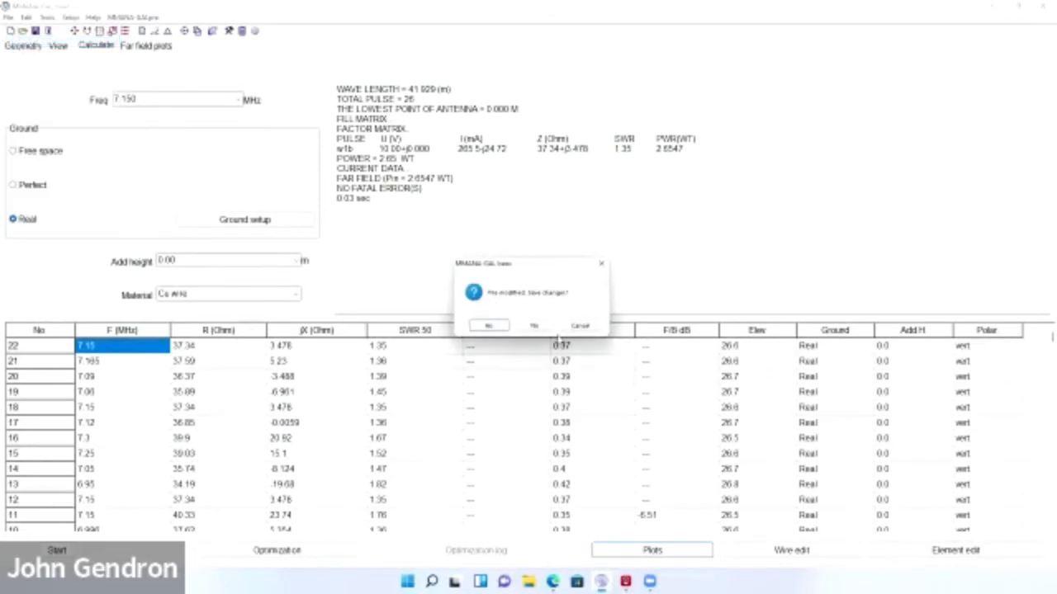
click(524, 323)
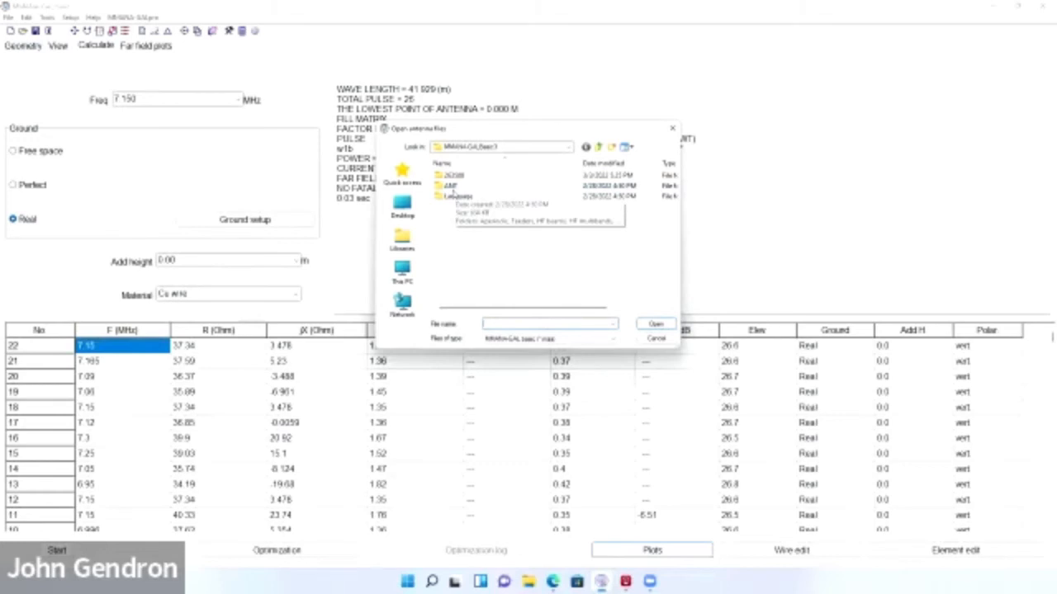
double_click(450, 196)
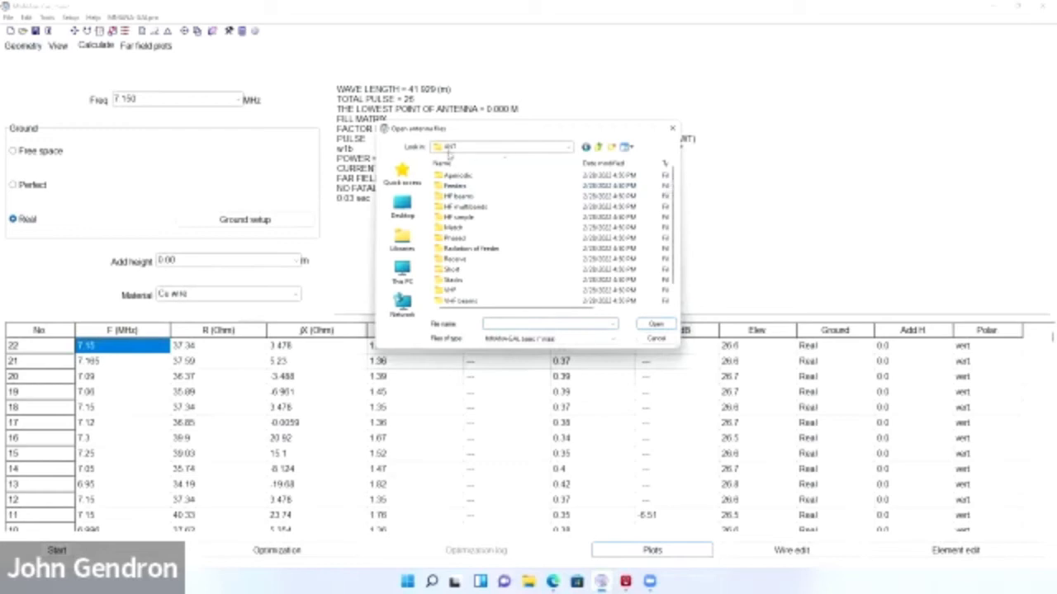
click(598, 147)
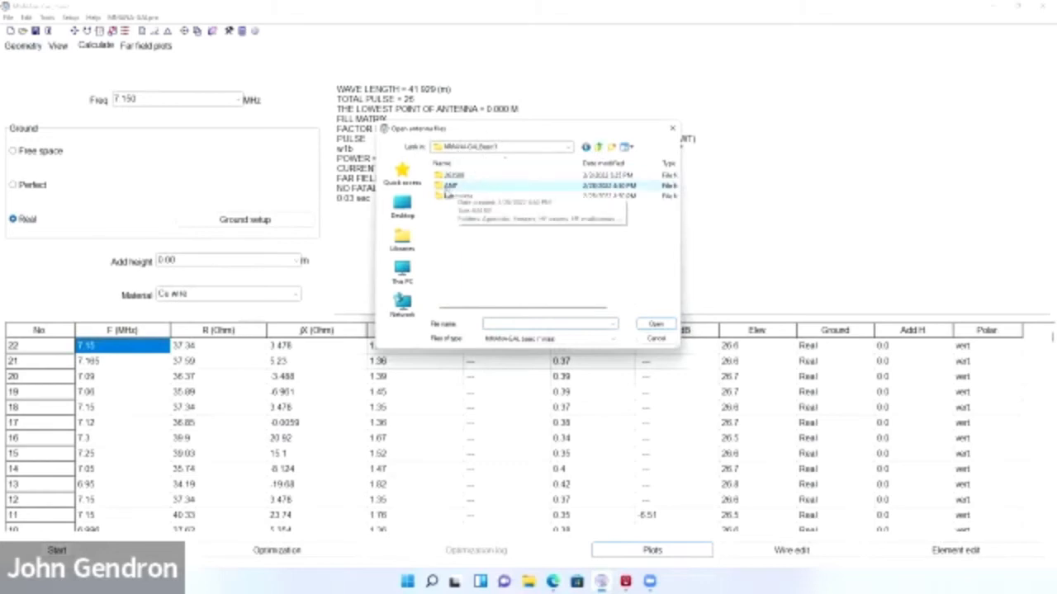
double_click(450, 186)
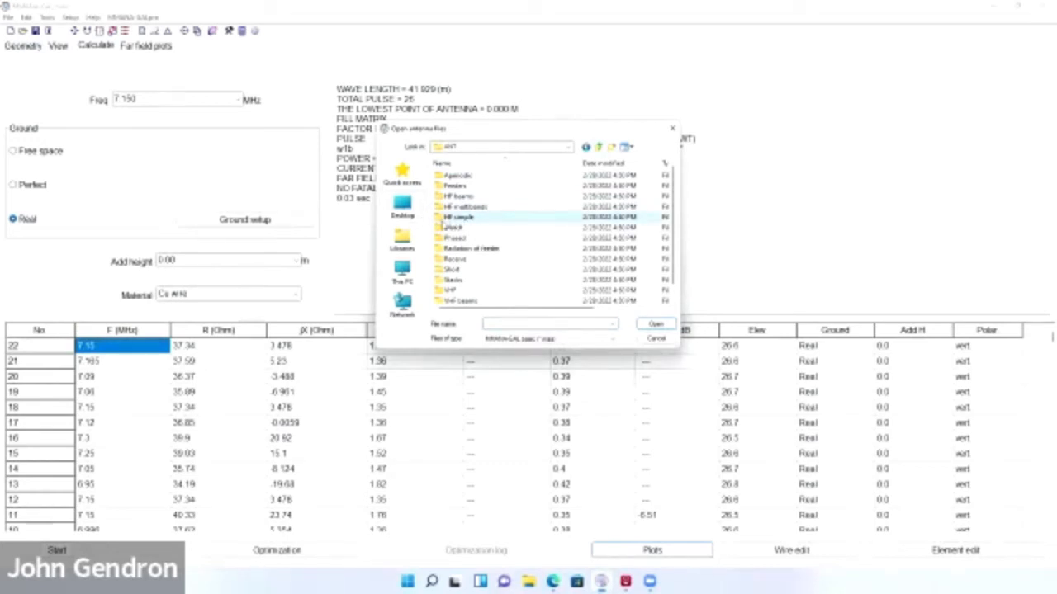
double_click(447, 218)
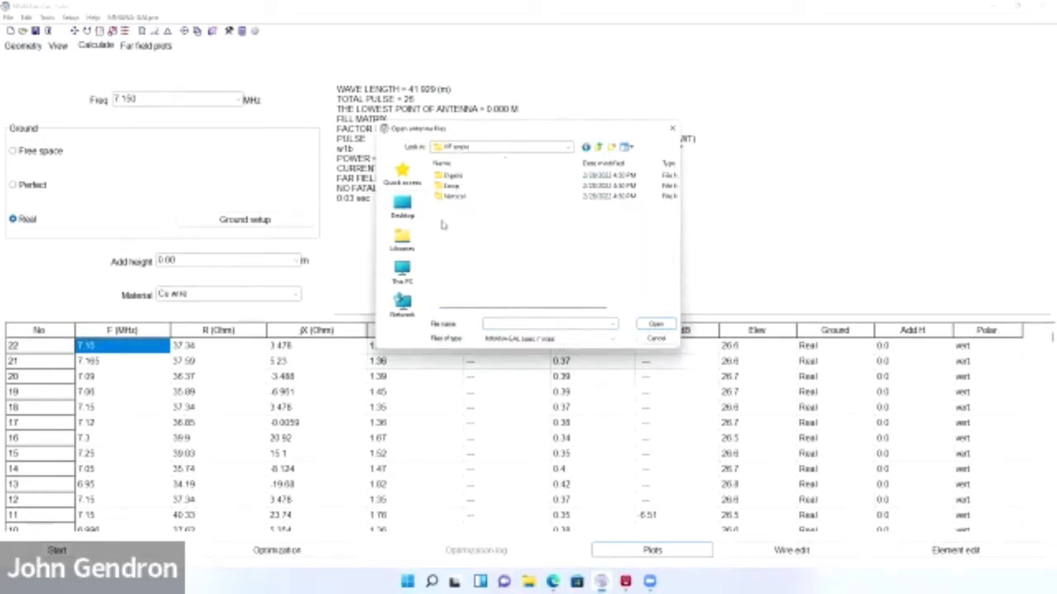
double_click(451, 175)
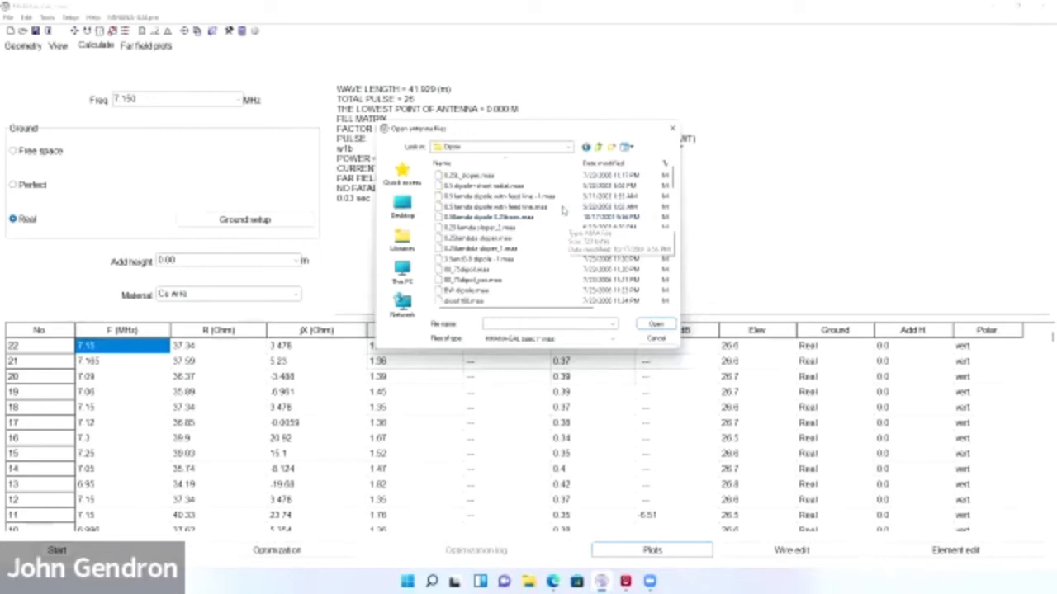
click(657, 340)
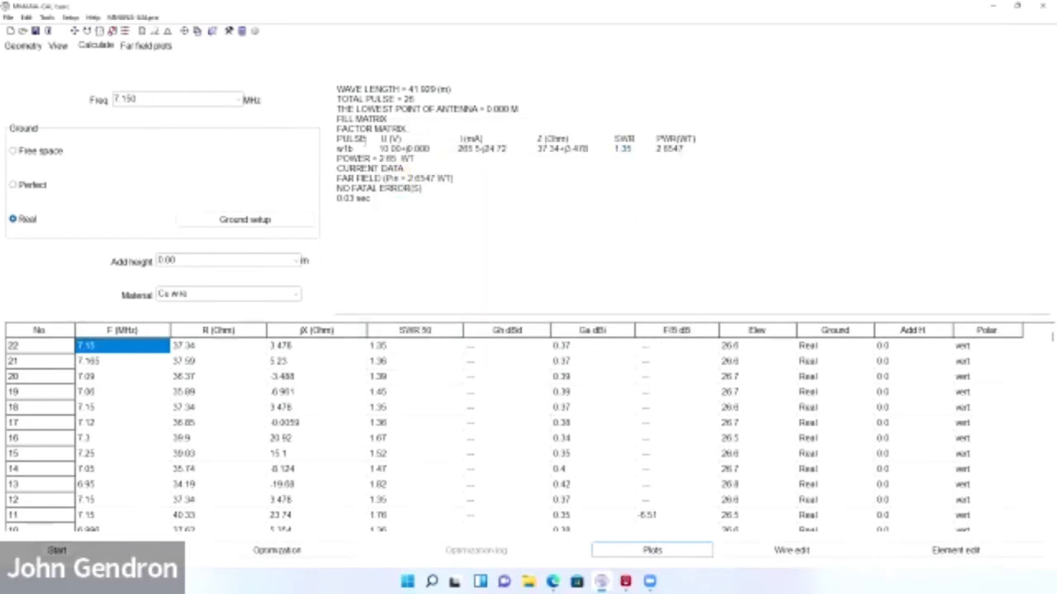
Create a new blank antenna model, check its empty 3D view, and open the wire editor
click(10, 33)
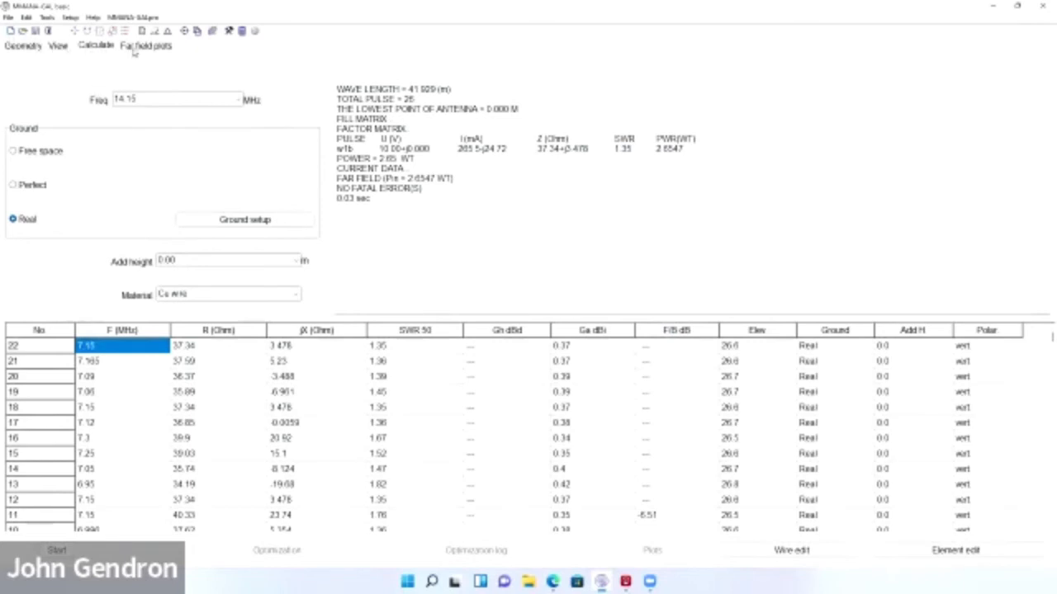
click(66, 49)
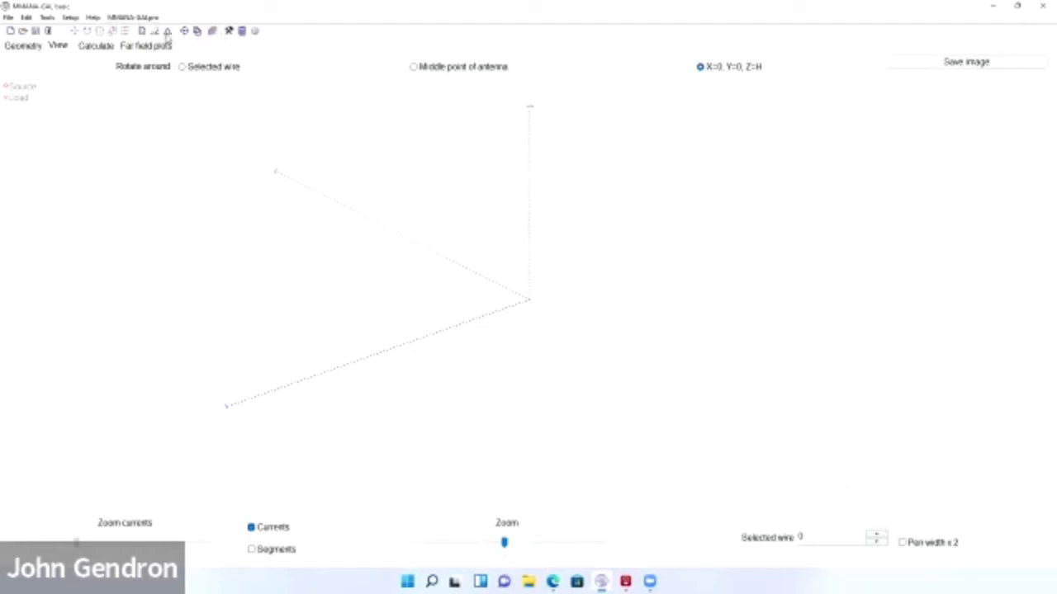
click(156, 33)
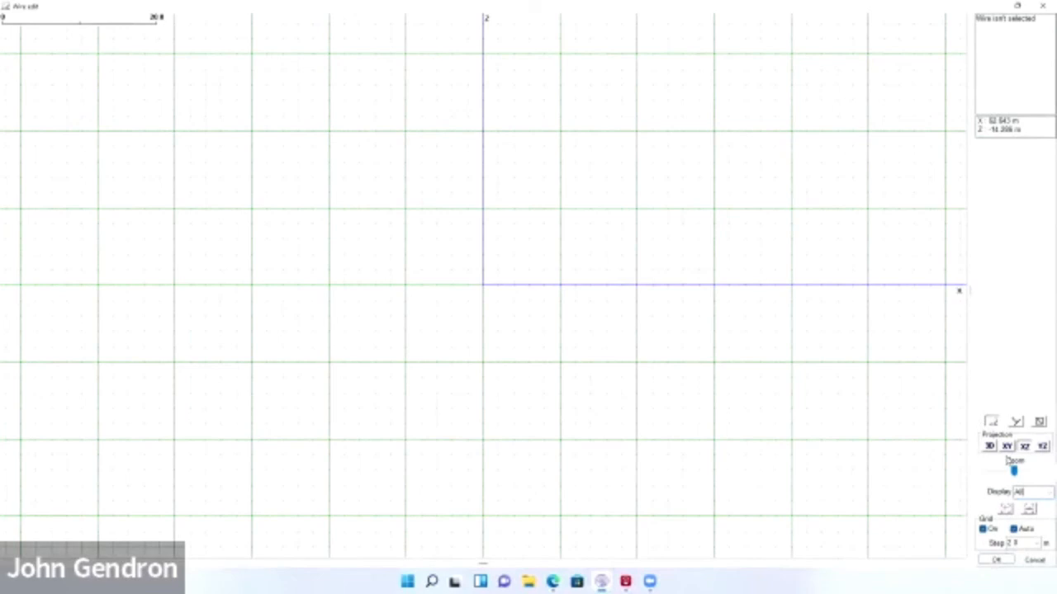
In the wire editor's XY projection, draw a 20 m wire along the X axis centred on the origin, and delete it
click(1007, 447)
click(1015, 422)
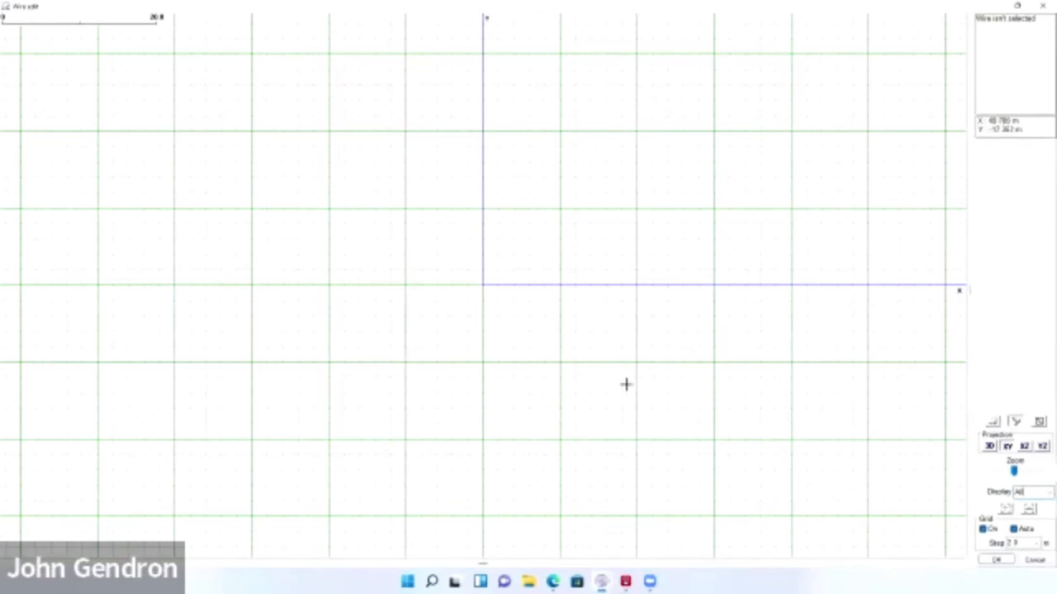
click(406, 284)
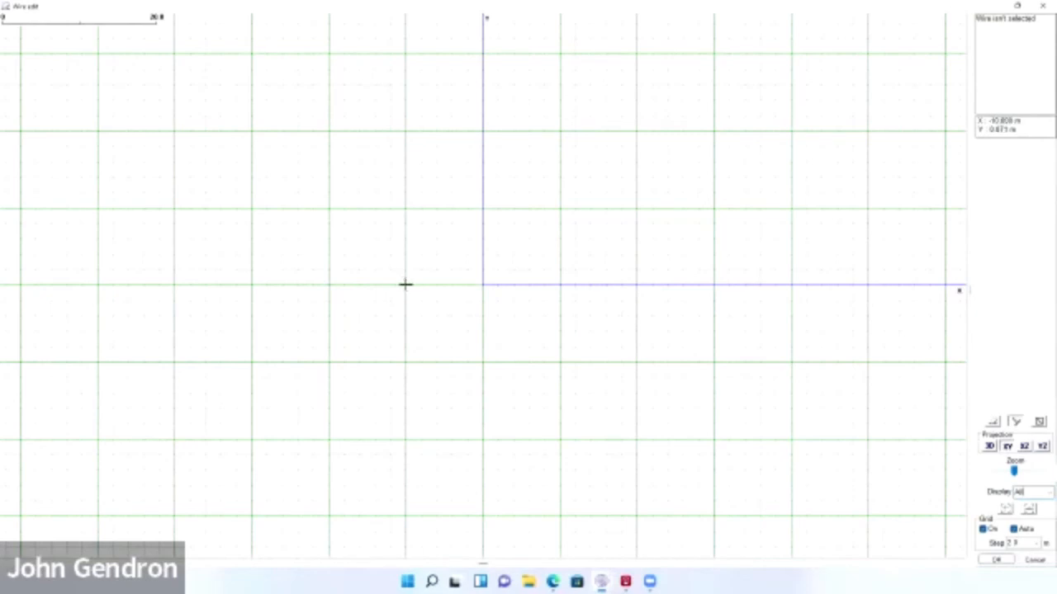
click(560, 284)
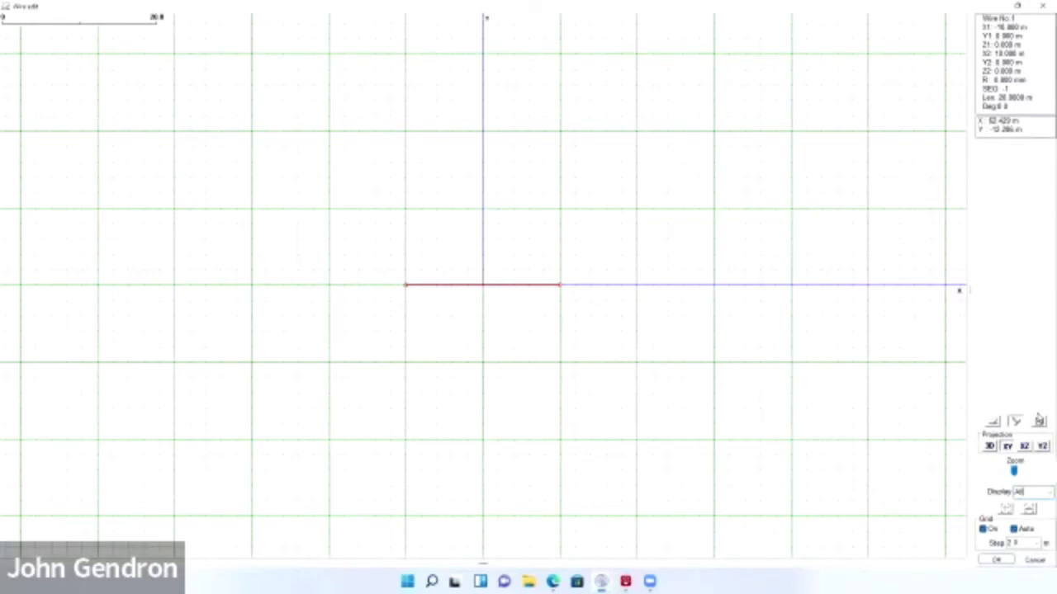
click(1039, 421)
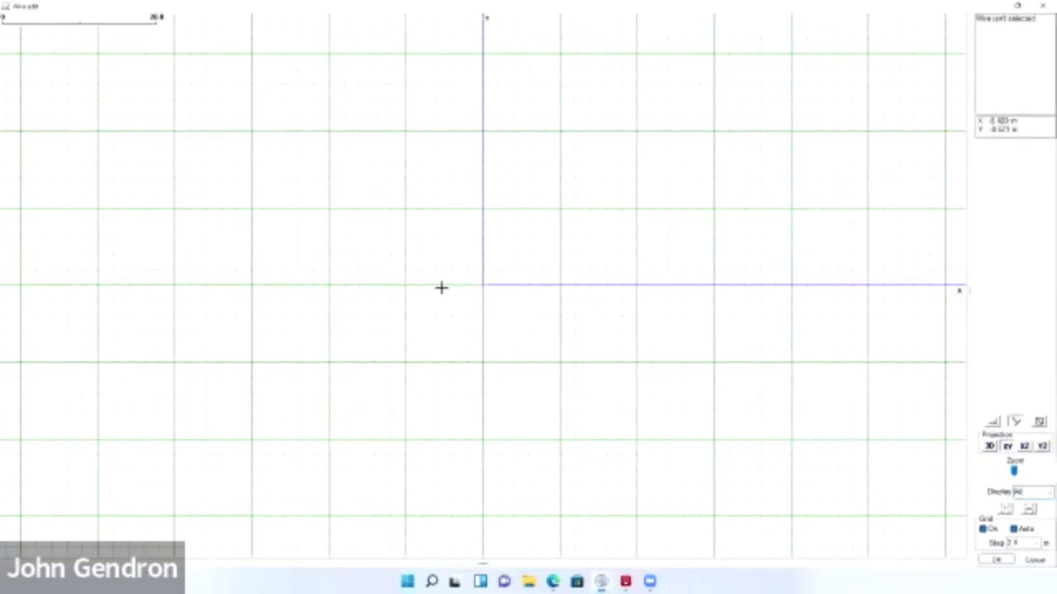
Draw a 10 m wire along the X axis from the origin, accept it, and add a source at the wire's centre
drag(483, 286, 560, 285)
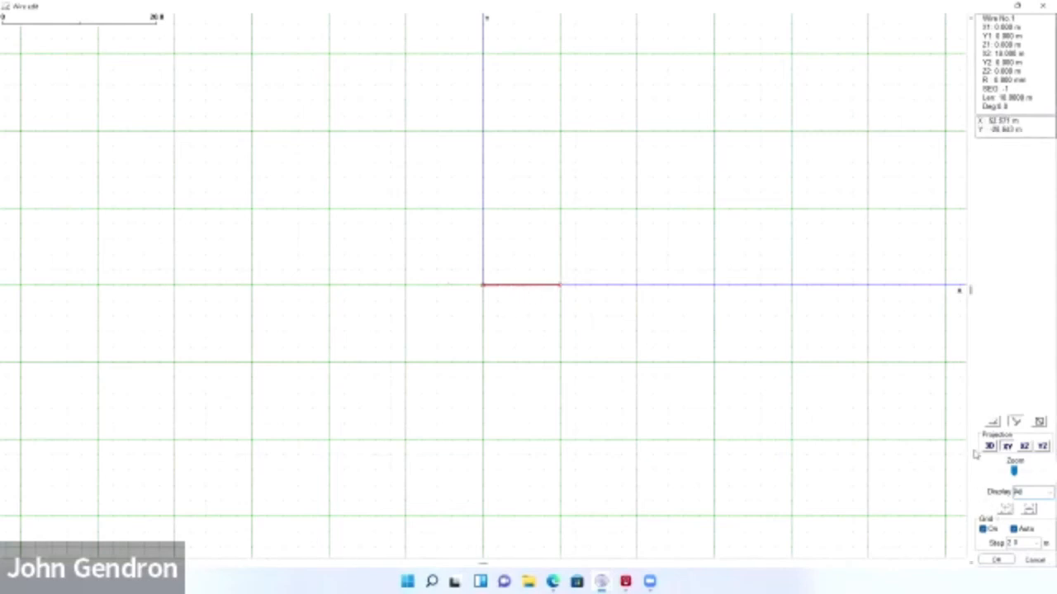
click(996, 560)
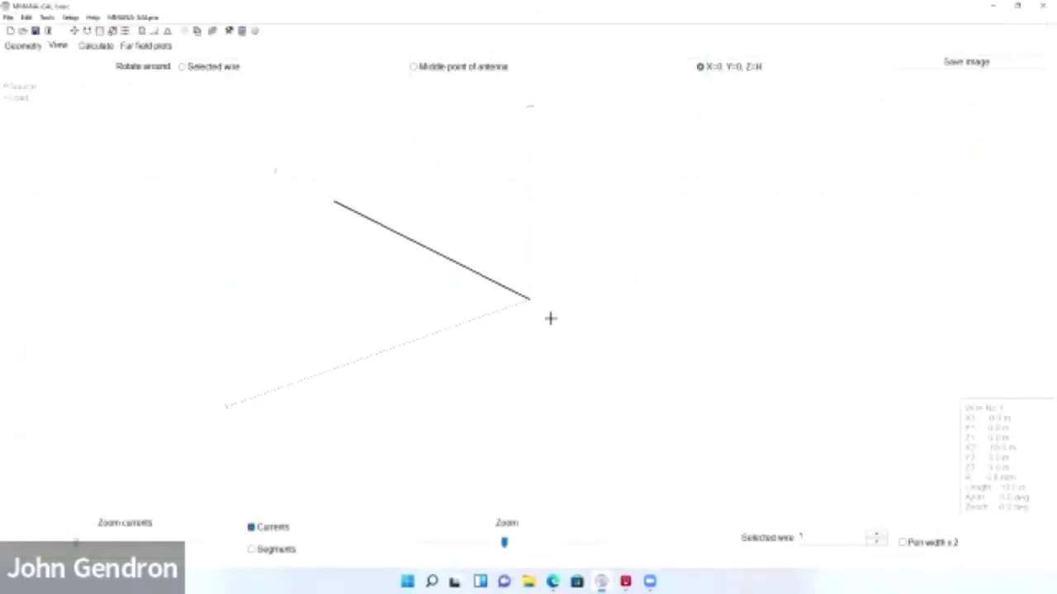
right_click(433, 252)
mouse_move(510, 291)
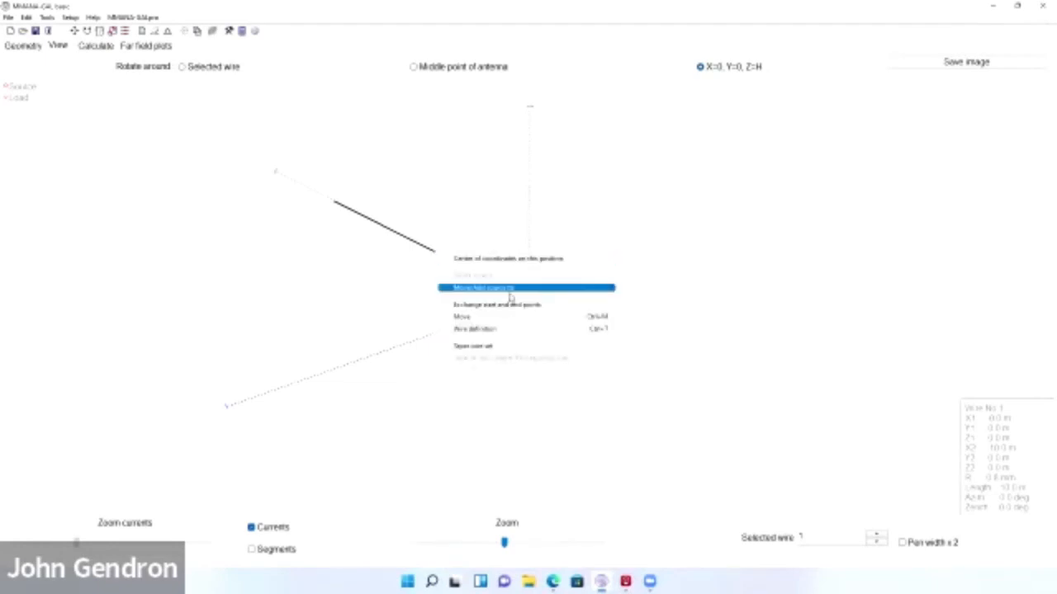
click(744, 288)
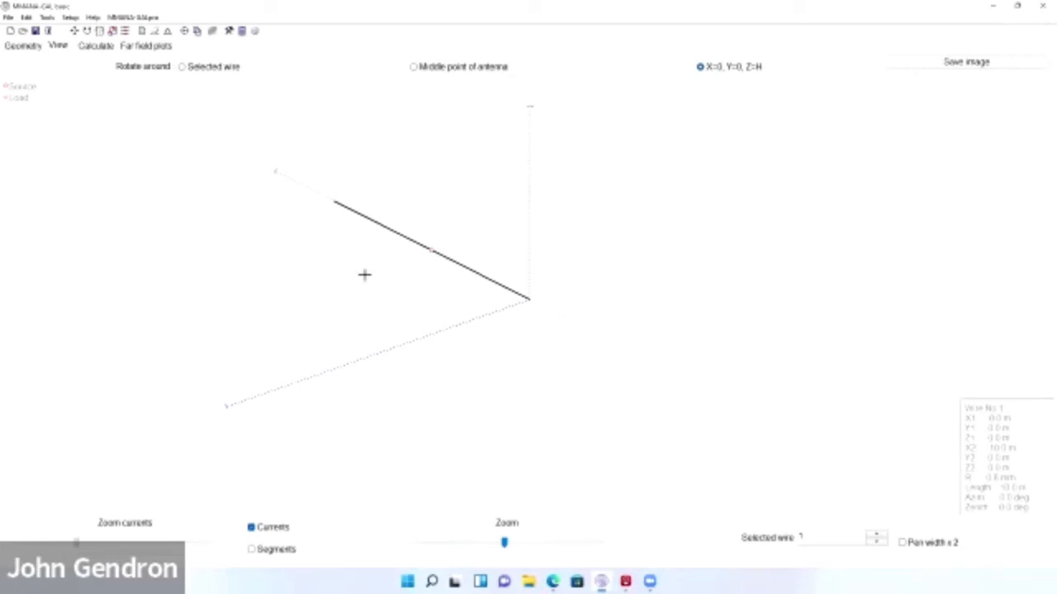
click(18, 48)
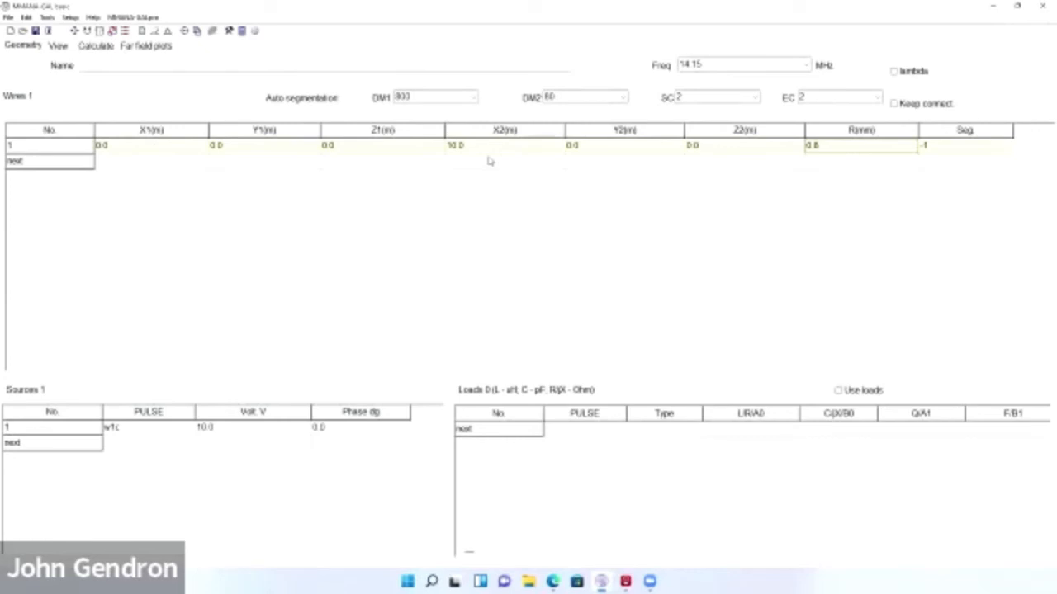
Set the added height to 10 m in the calculation settings, keeping the frequency at 14.150 MHz
click(95, 46)
click(238, 101)
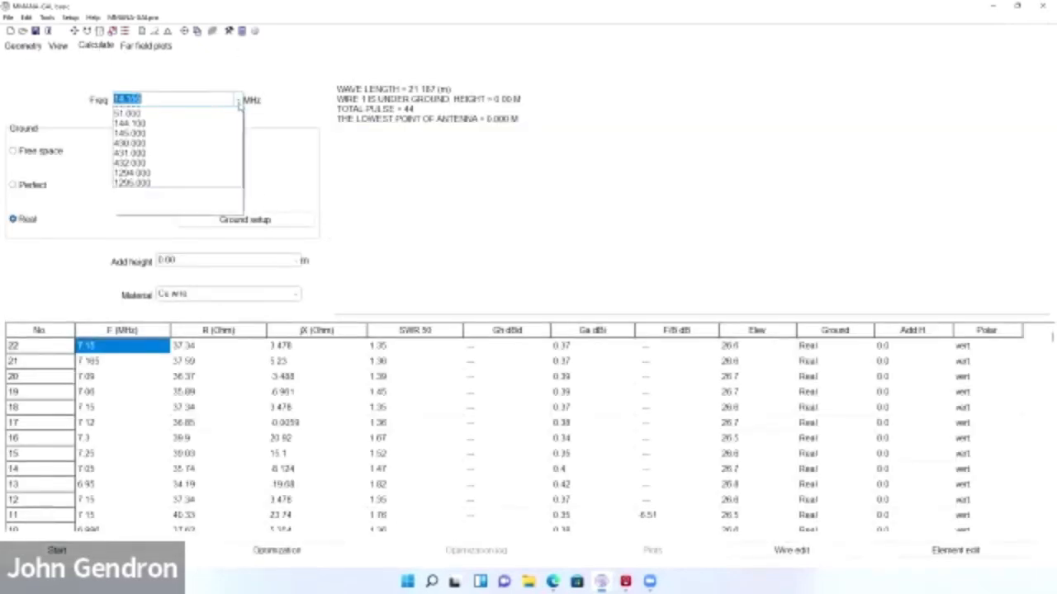
click(153, 201)
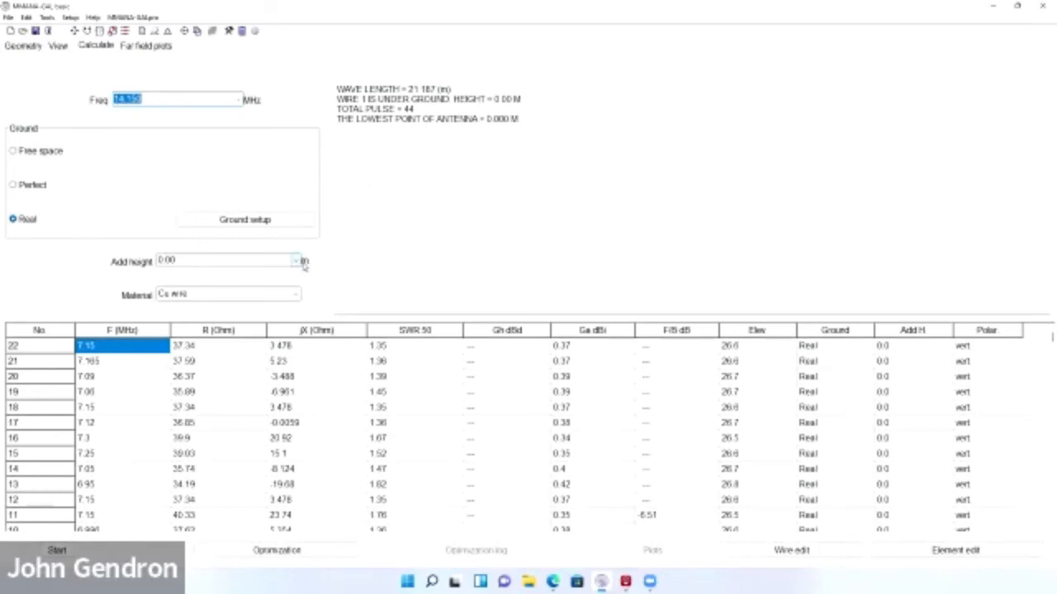
click(297, 262)
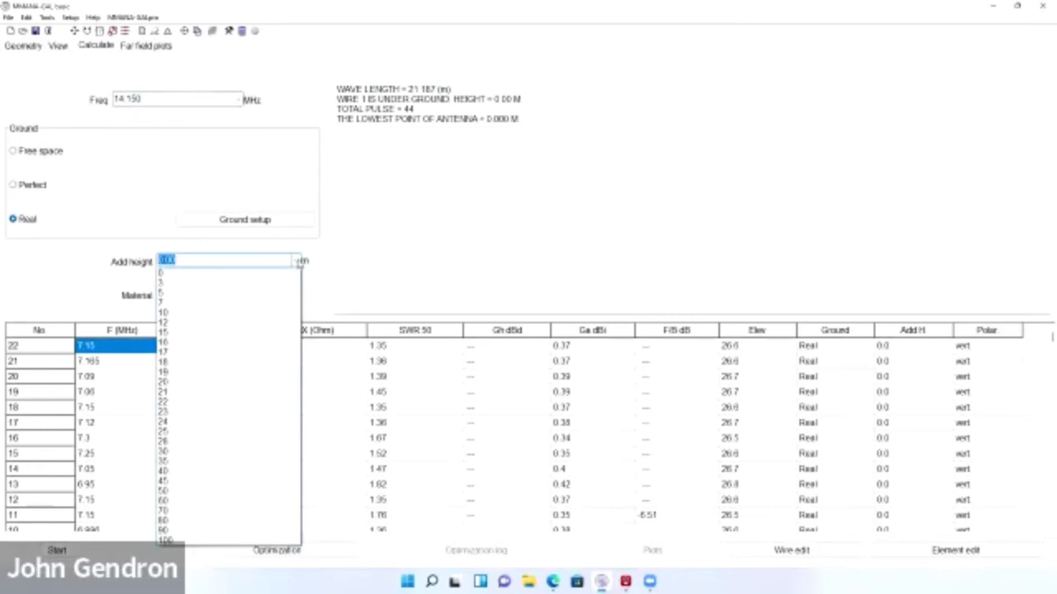
click(299, 261)
click(300, 261)
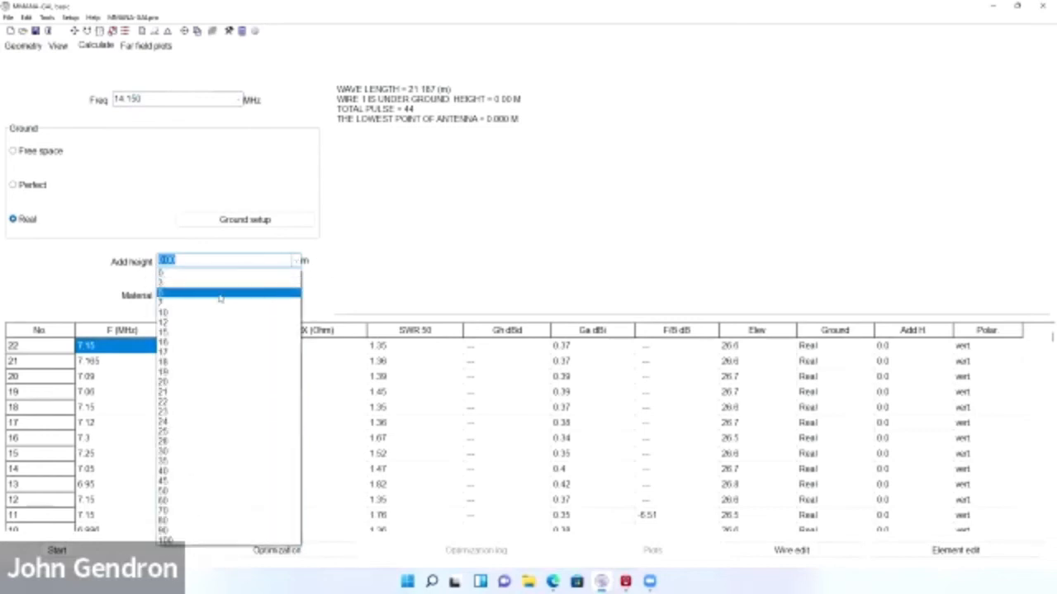
click(183, 312)
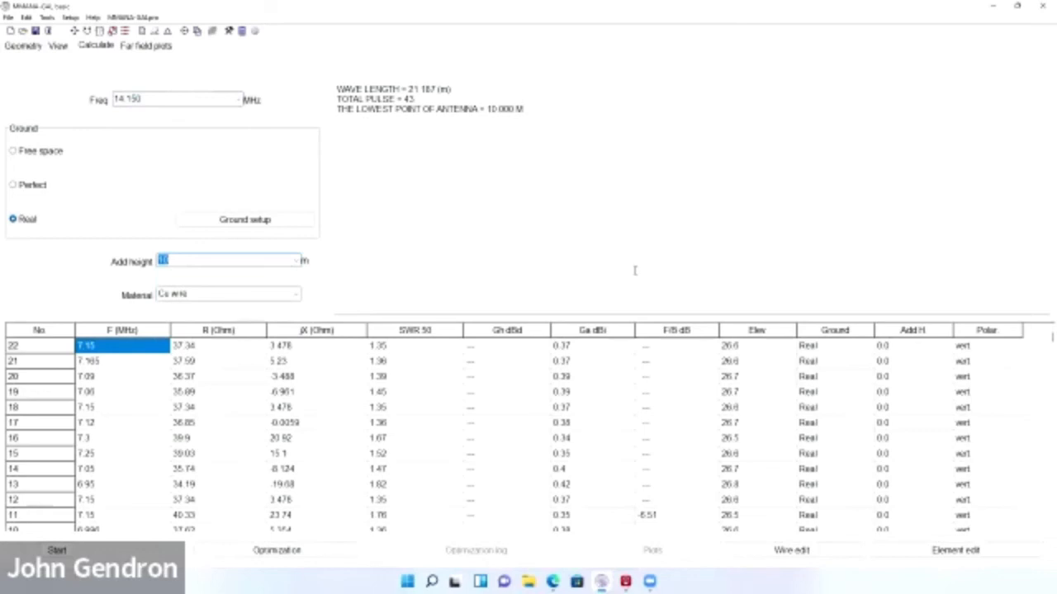
Change the real ground's media boundary type from radial to linear and accept the ground setup
click(268, 228)
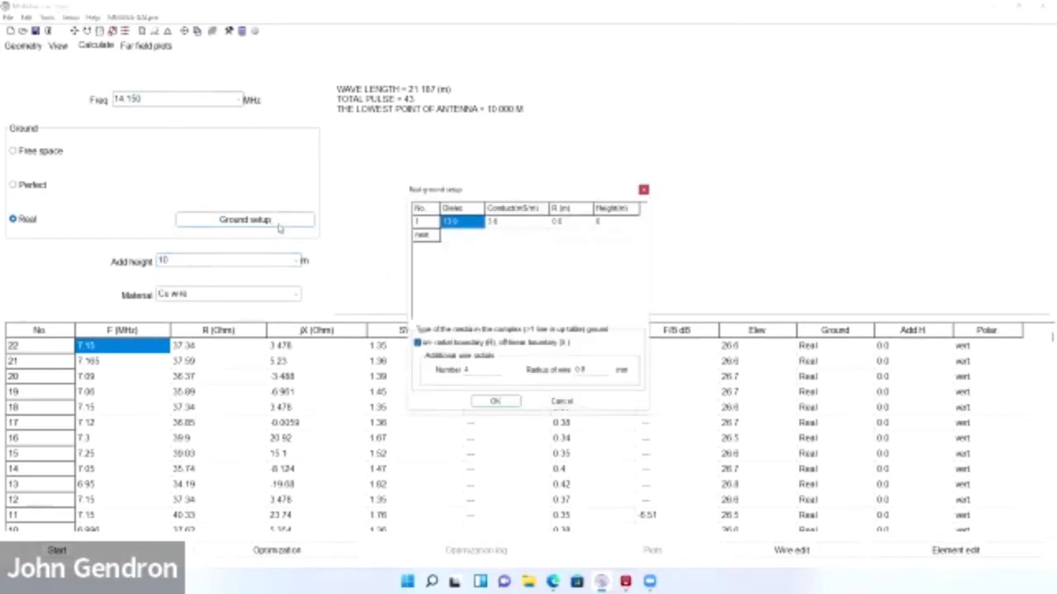
click(417, 342)
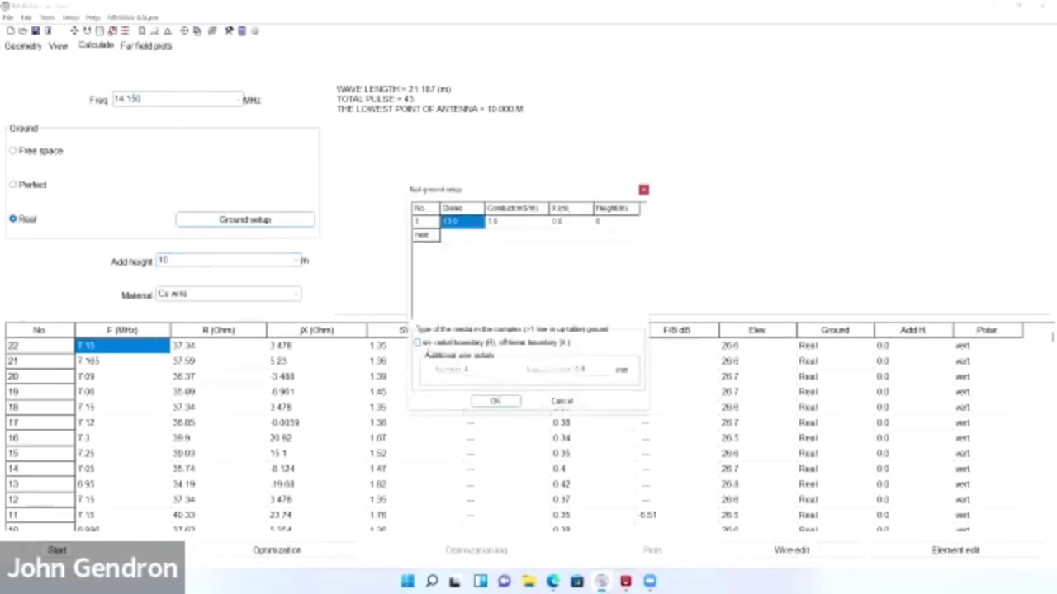
click(496, 401)
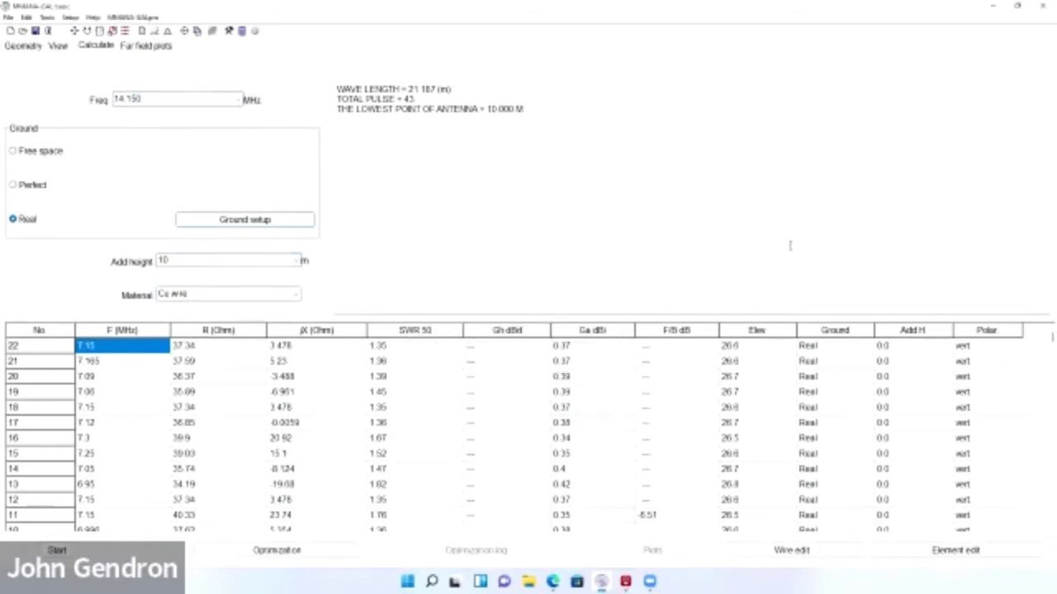
Calculate the 10 m wire at 14.150 MHz and plot its detailed SWR curve over a 400 kHz bandwidth
click(56, 550)
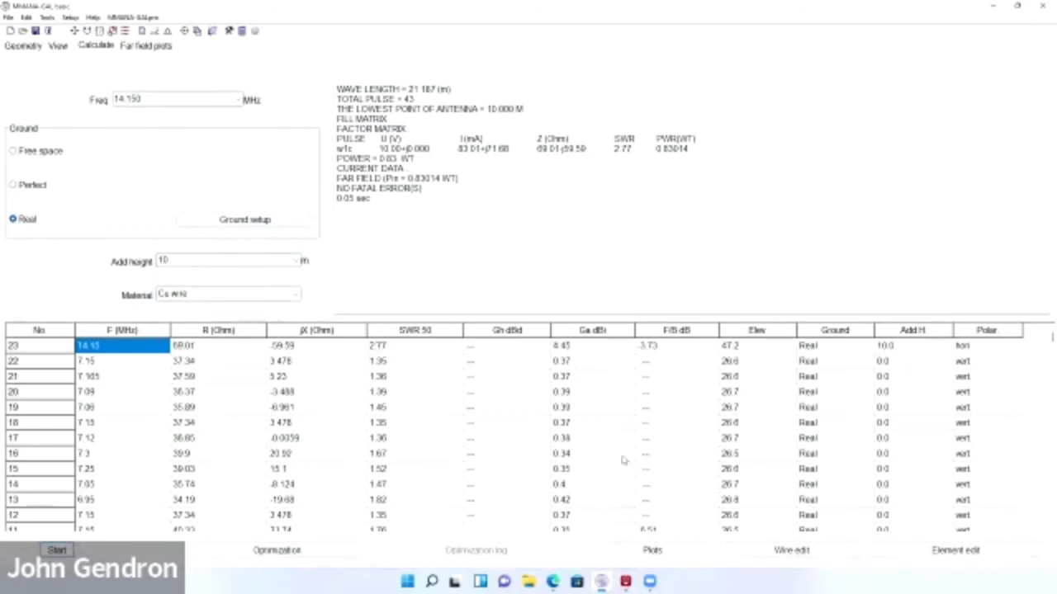
click(649, 551)
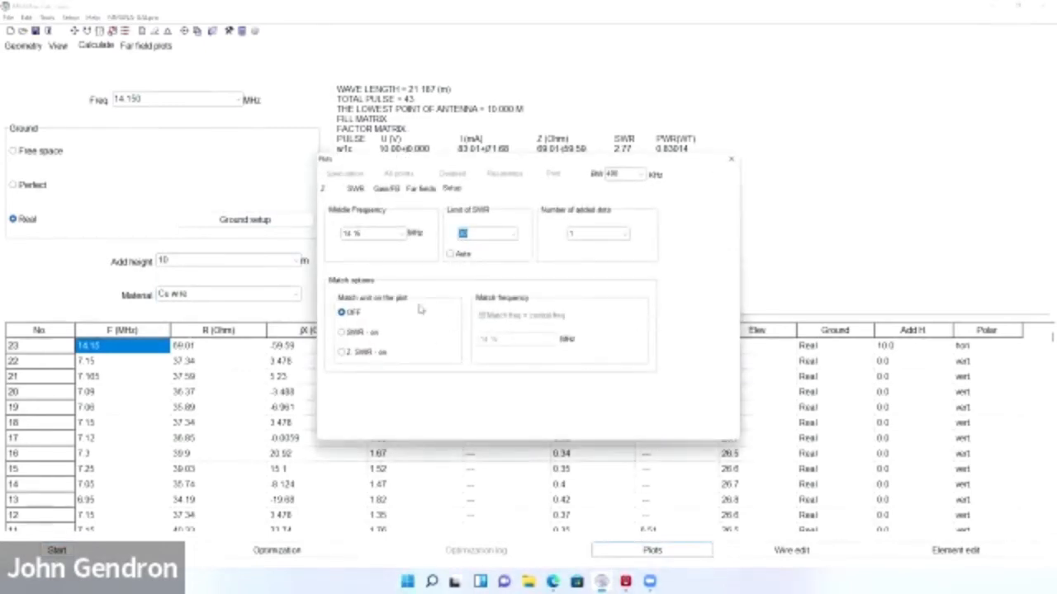
click(355, 190)
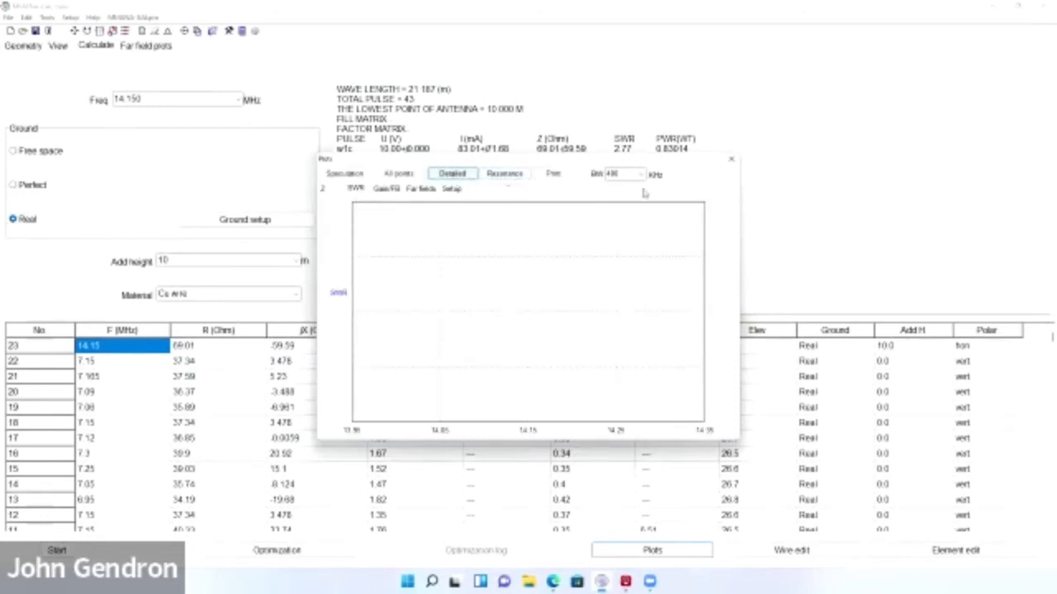
click(454, 176)
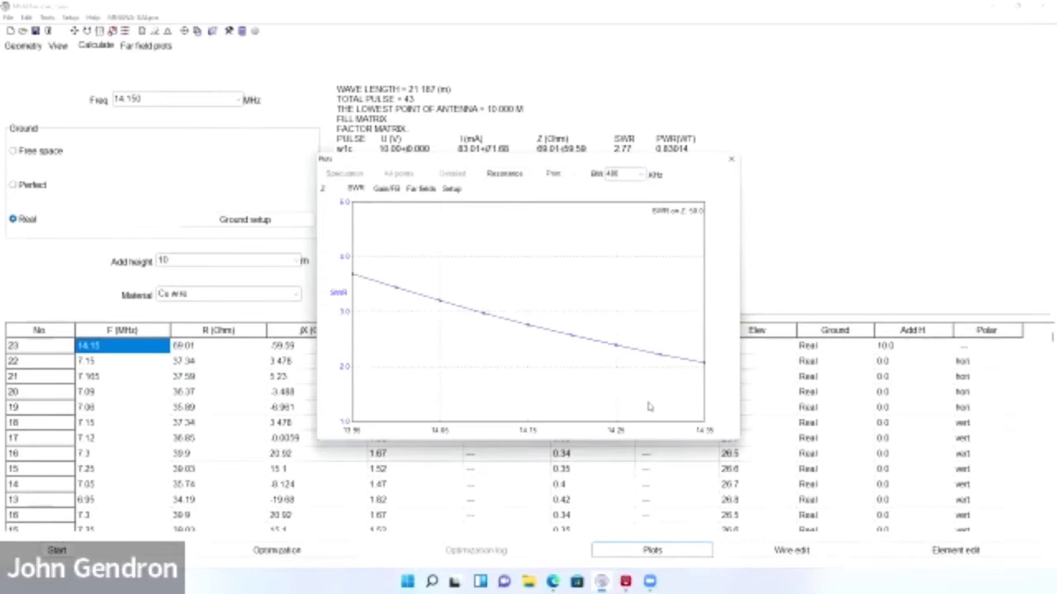
click(730, 158)
Lengthen the wire by setting its X2 coordinate to 11.0 m in the geometry table
click(25, 47)
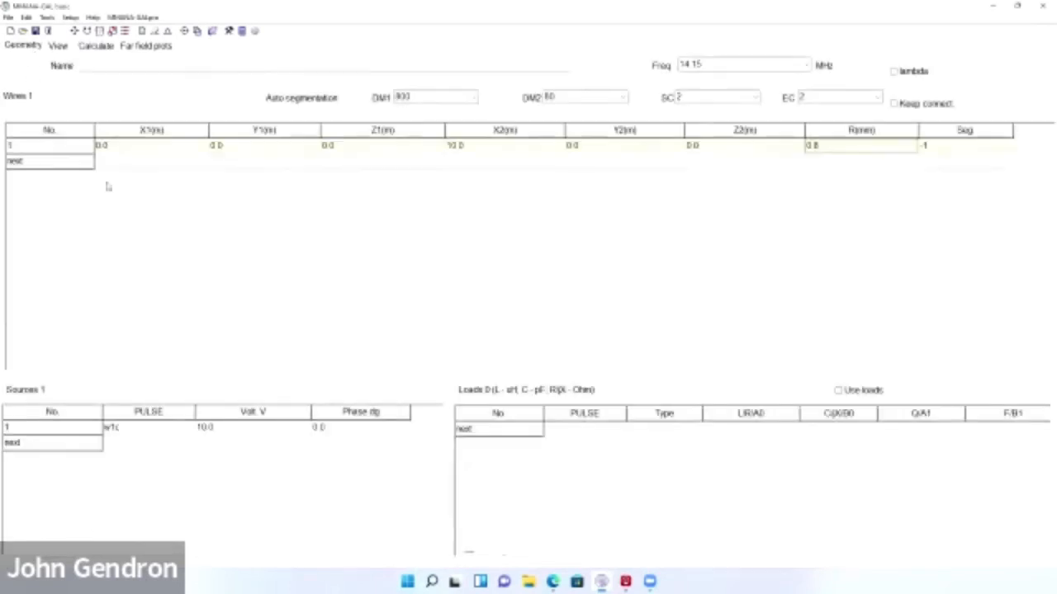
click(457, 146)
text(11.0)
Recalculate the 11 m wire at 14.150 MHz and plot its detailed SWR curve over a 400 kHz bandwidth
click(90, 48)
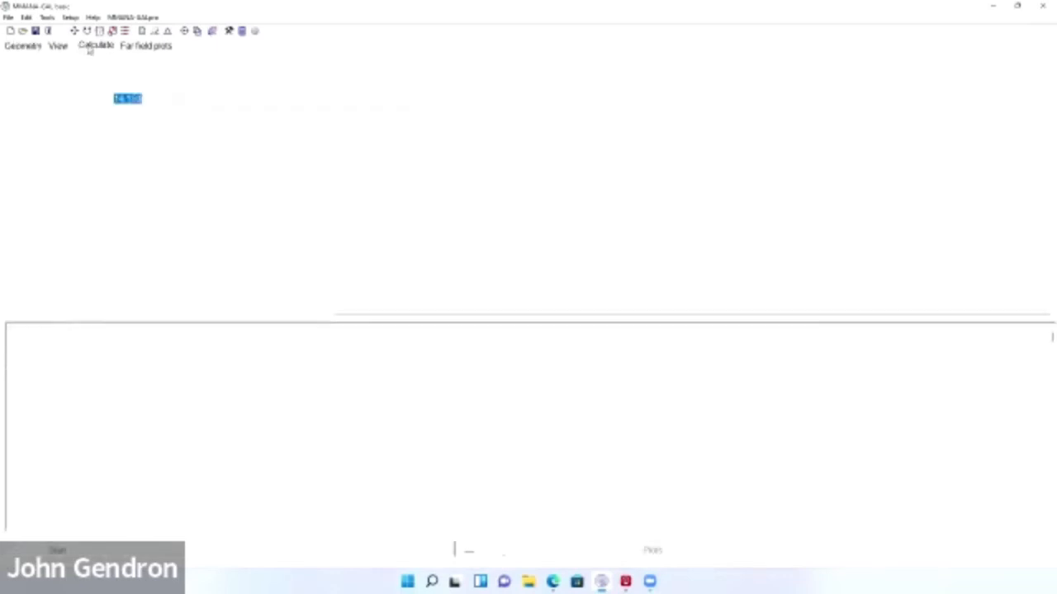
click(54, 551)
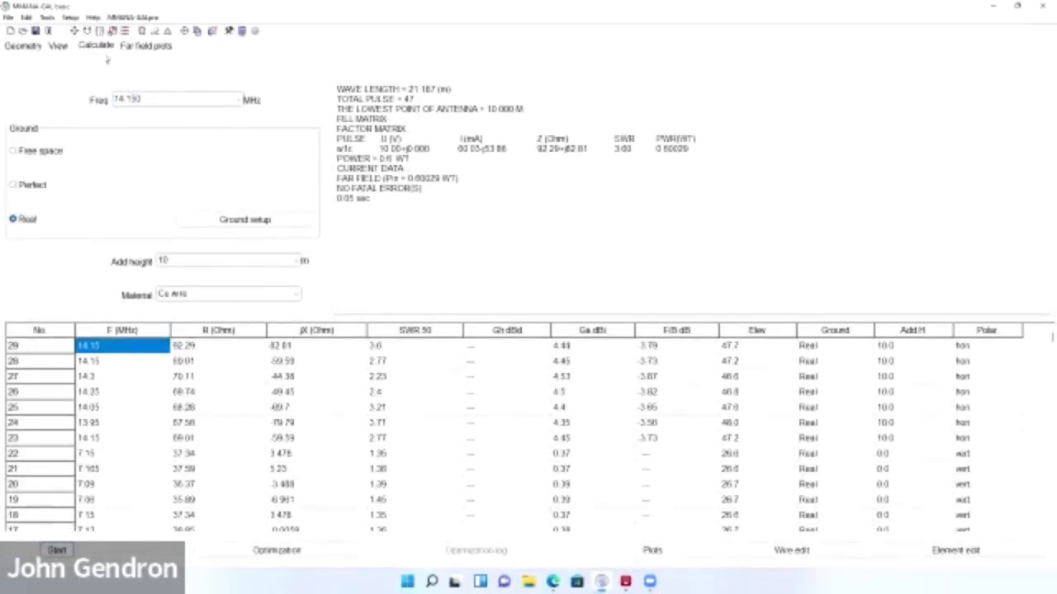
click(681, 553)
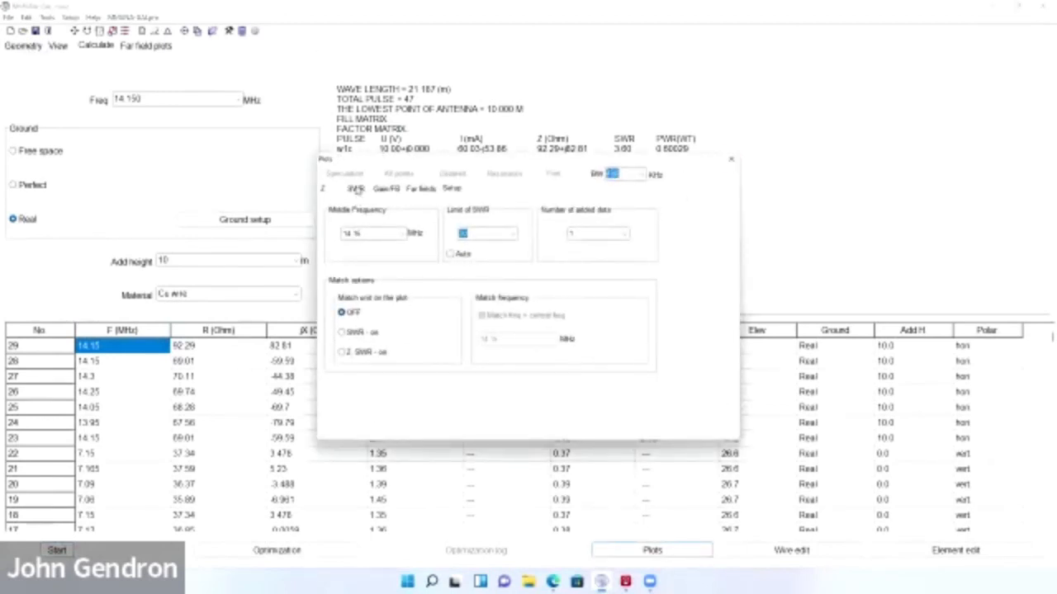
click(358, 190)
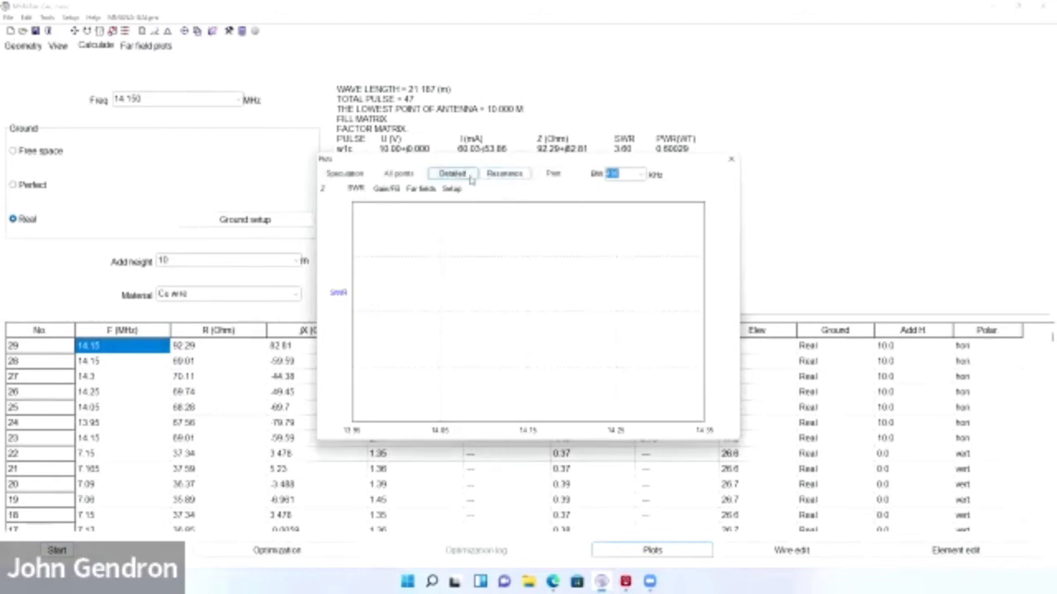
click(456, 175)
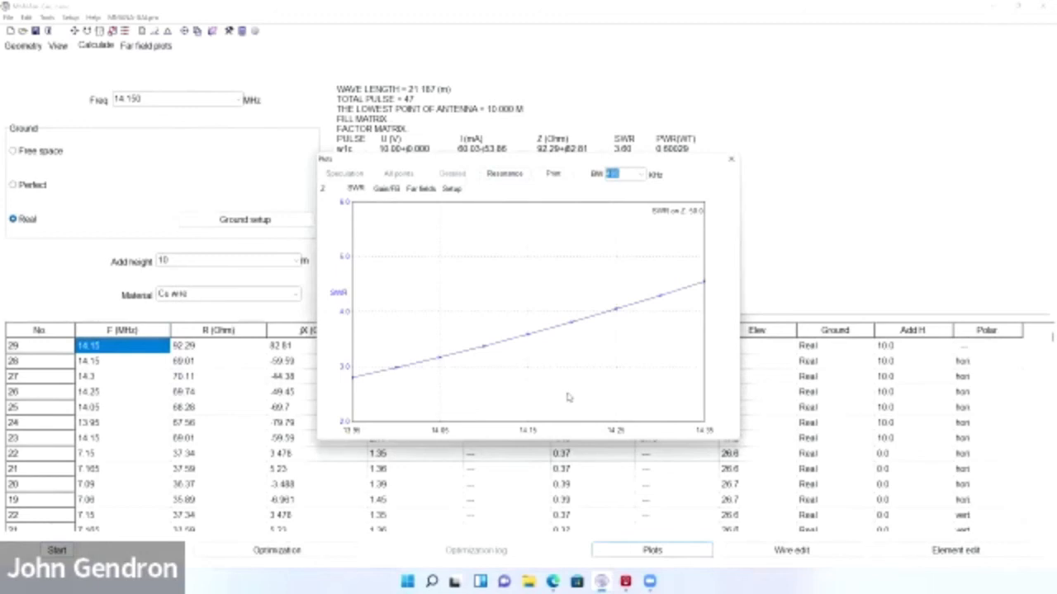
click(731, 158)
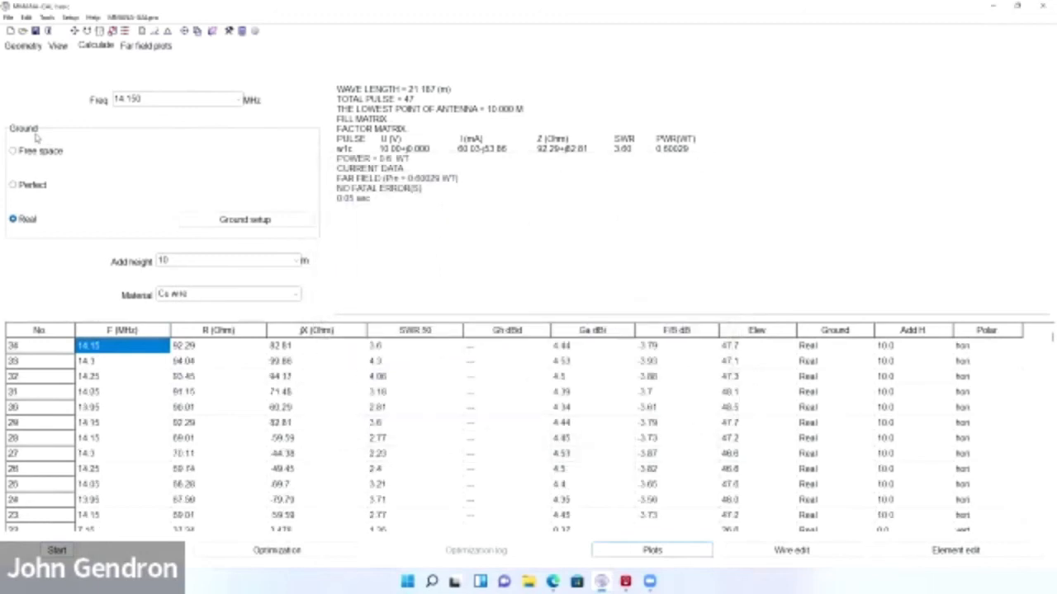
Shorten the wire by setting its X2 coordinate to 10.25 m in the geometry table
click(27, 46)
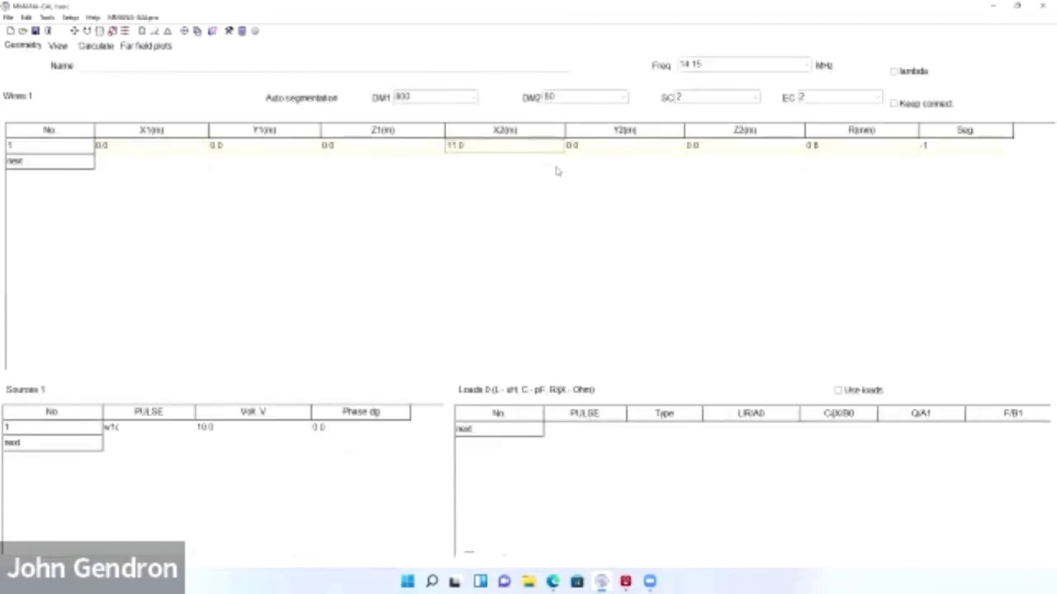
click(469, 145)
text(1)
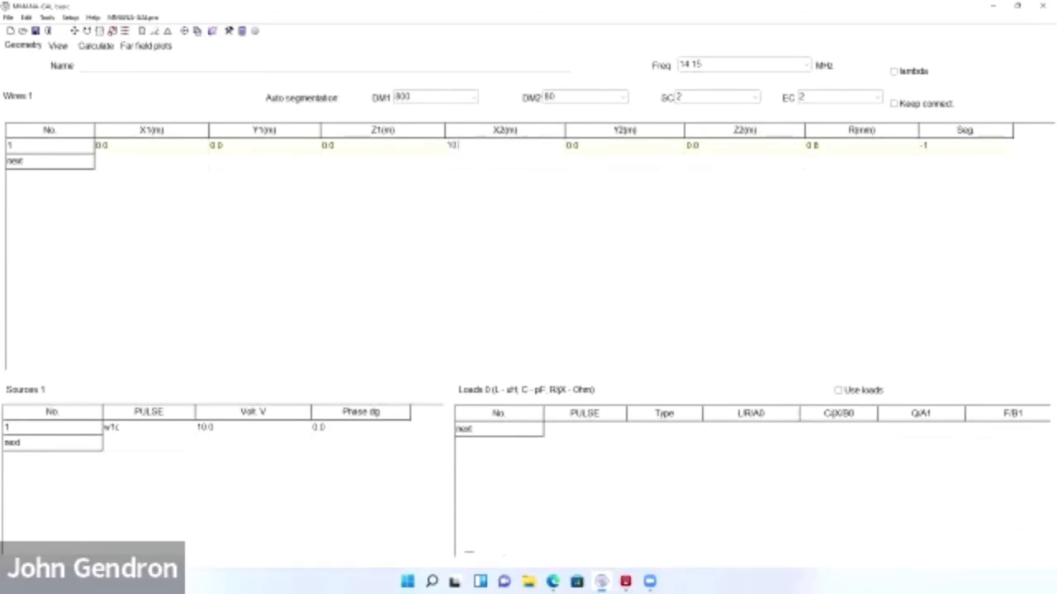
click(503, 242)
click(463, 145)
text(0)
key(Tab)
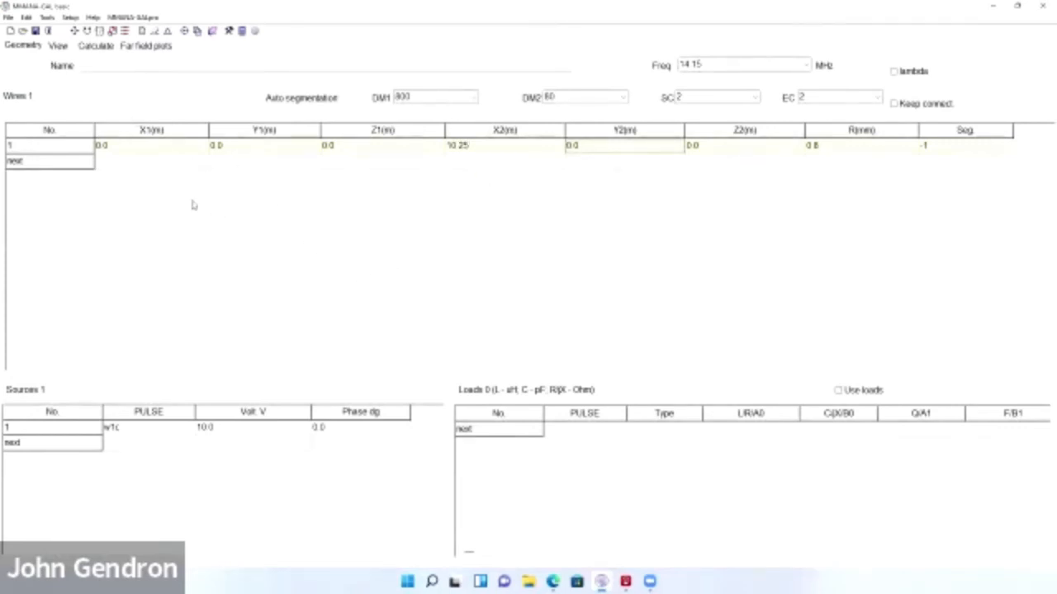
Recalculate the 10.25 m wire at 14.150 MHz and plot its detailed SWR curve over a 400 kHz bandwidth
click(89, 48)
click(56, 549)
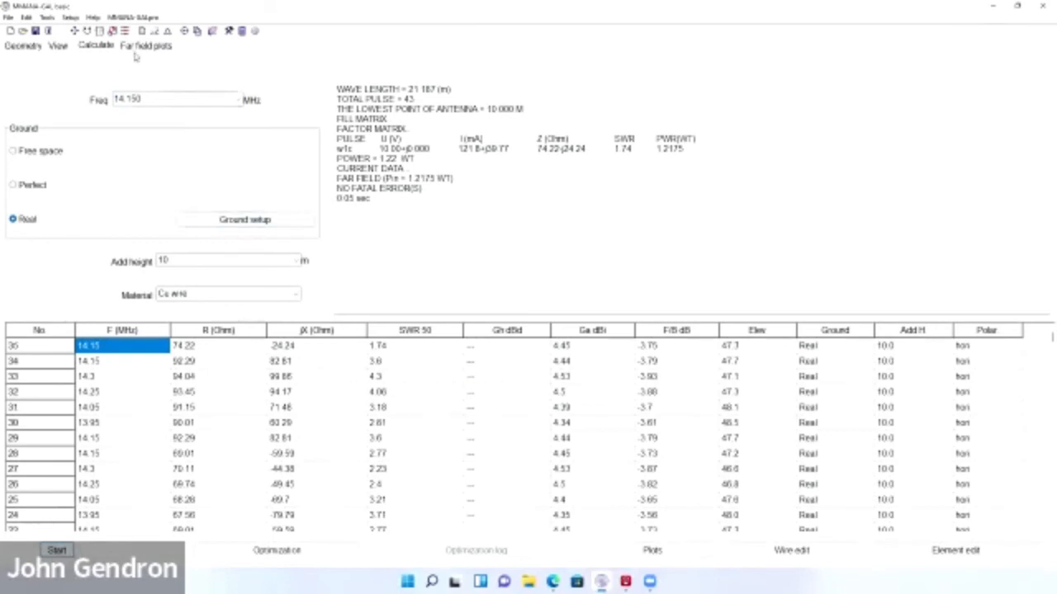
click(682, 553)
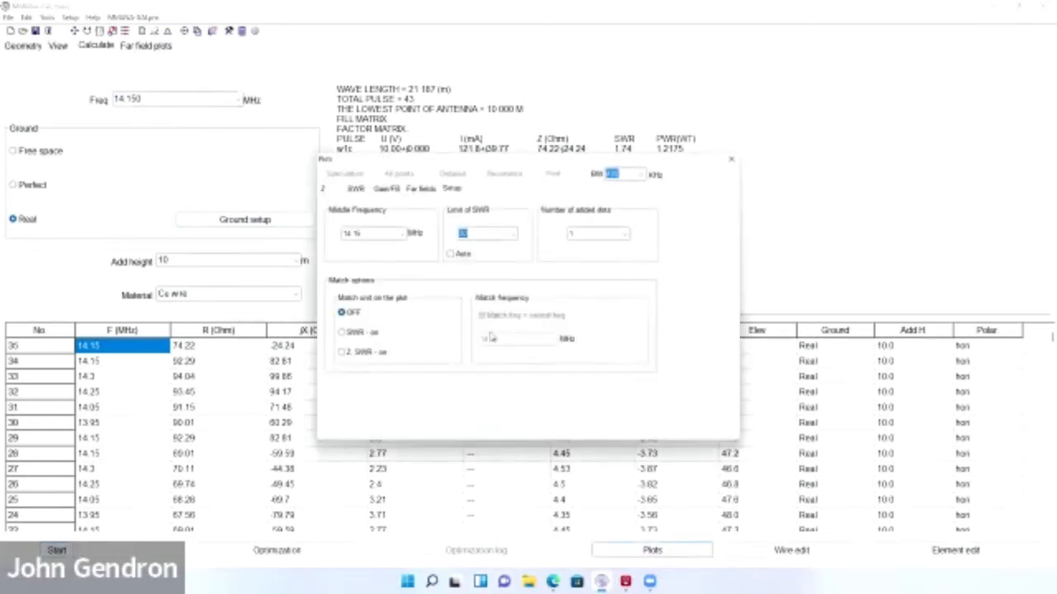
click(355, 189)
click(452, 176)
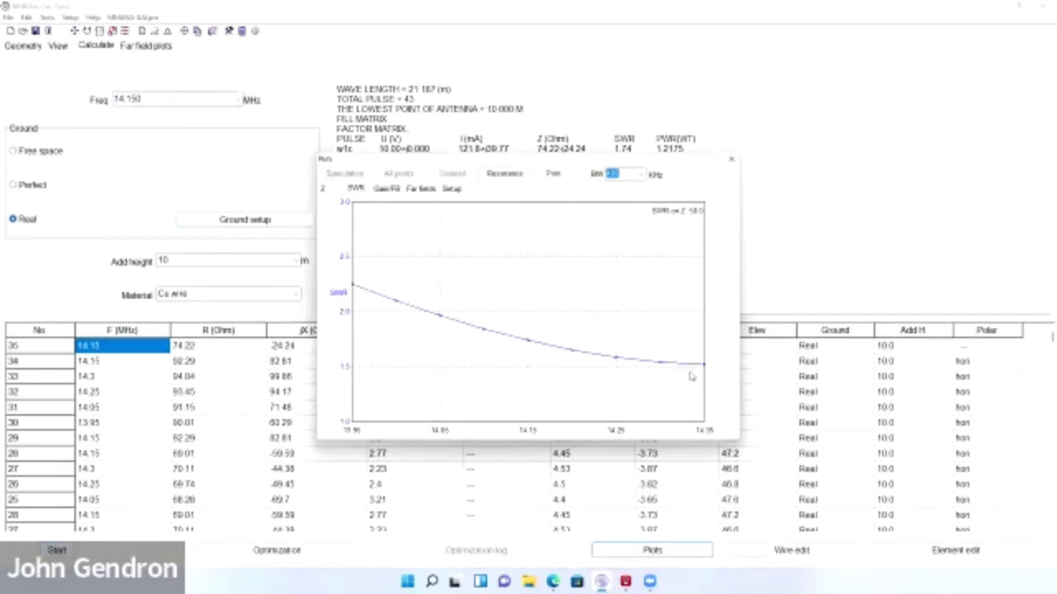
click(731, 158)
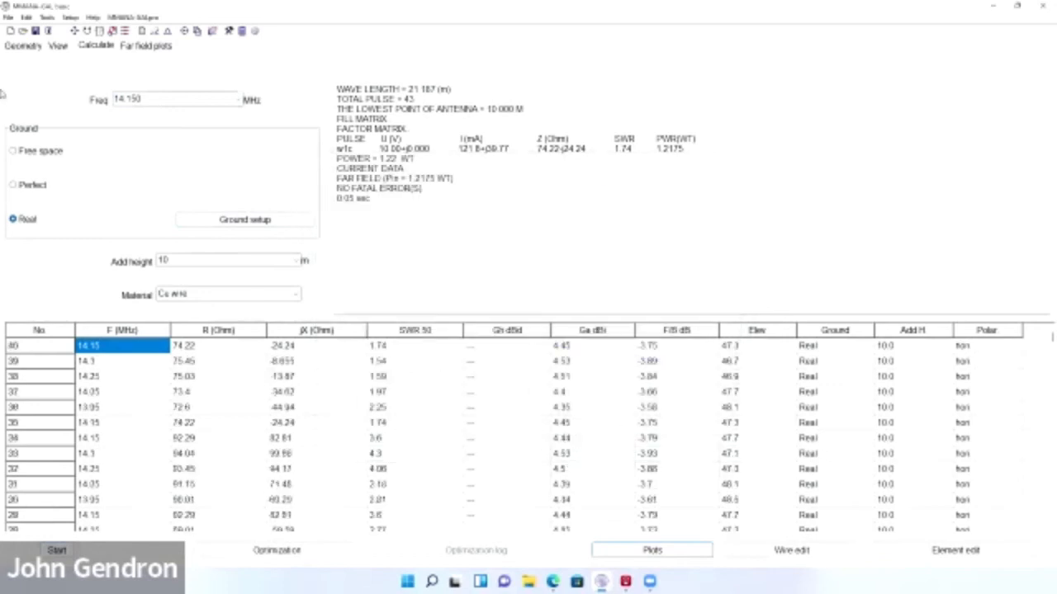
Examine the far-field patterns of the 10.25 m wire at 10 m height, and check its geometry table
click(147, 46)
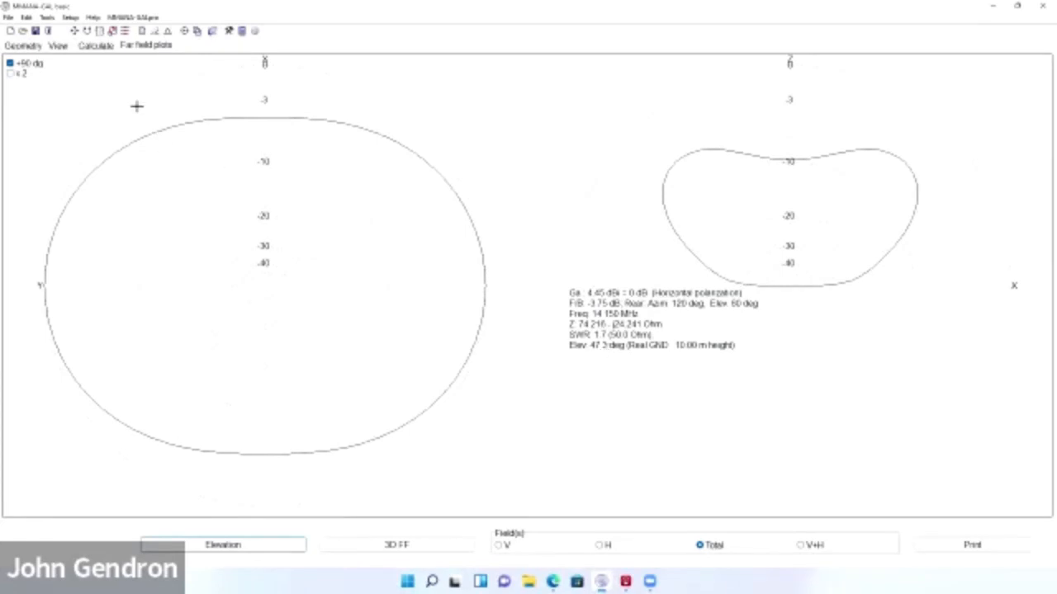
click(34, 47)
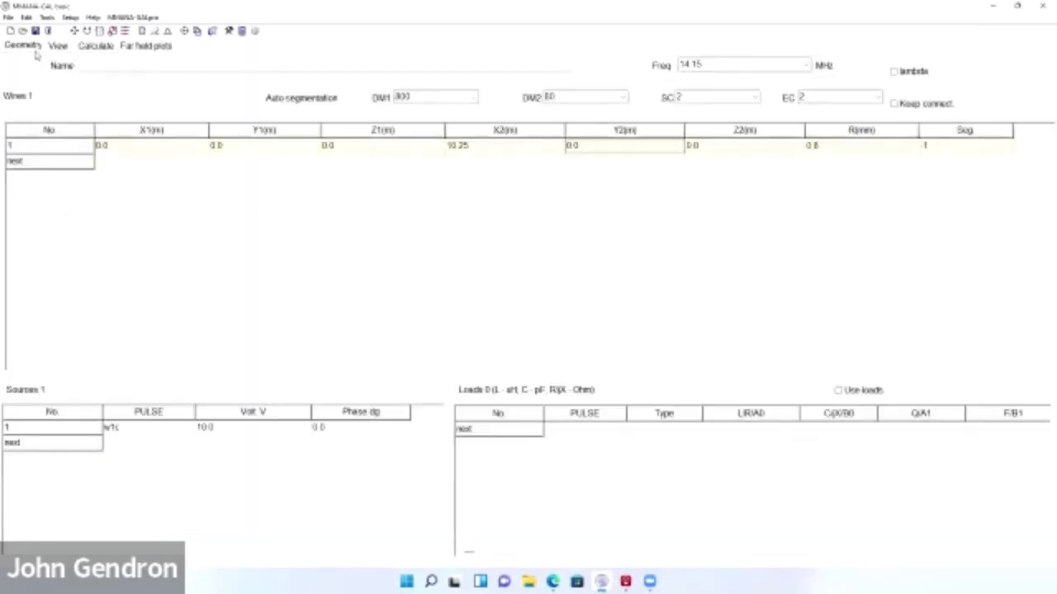
Set the wire's added height to 20 m, recalculate it at 14.150 MHz and display its far-field plots
click(94, 47)
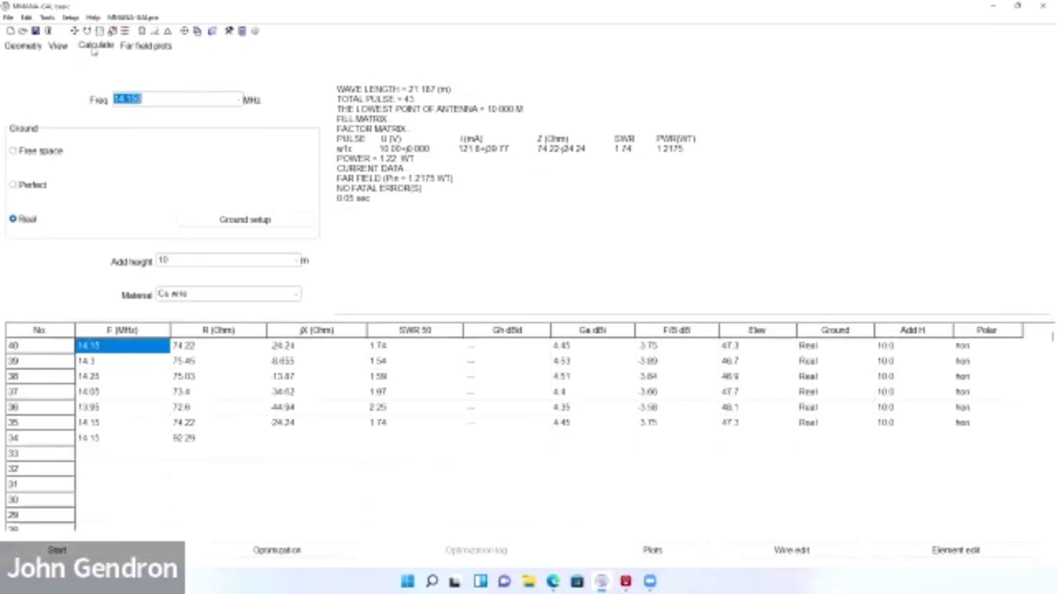
click(295, 261)
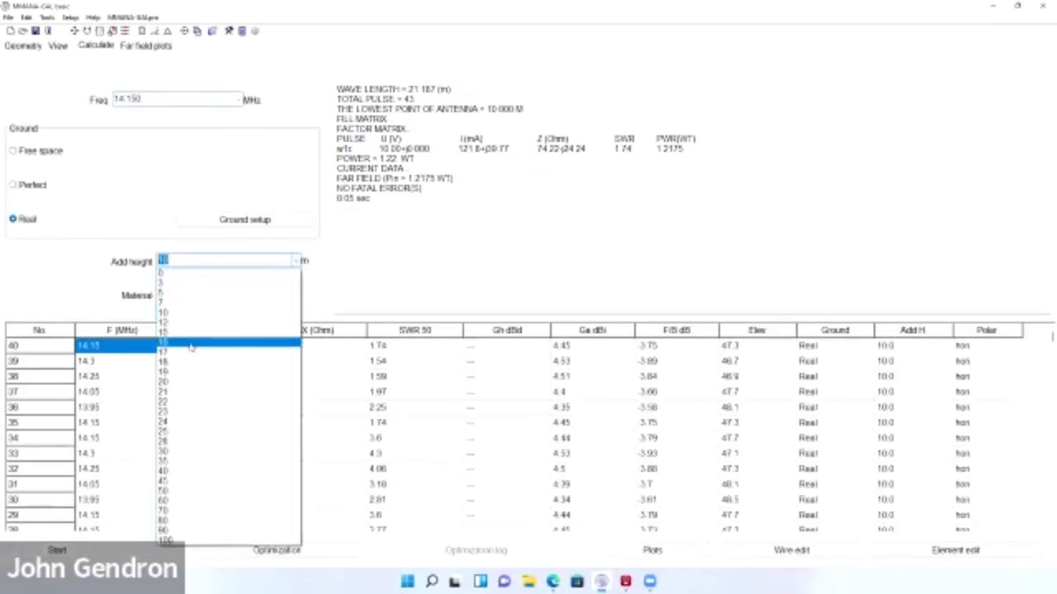
click(194, 383)
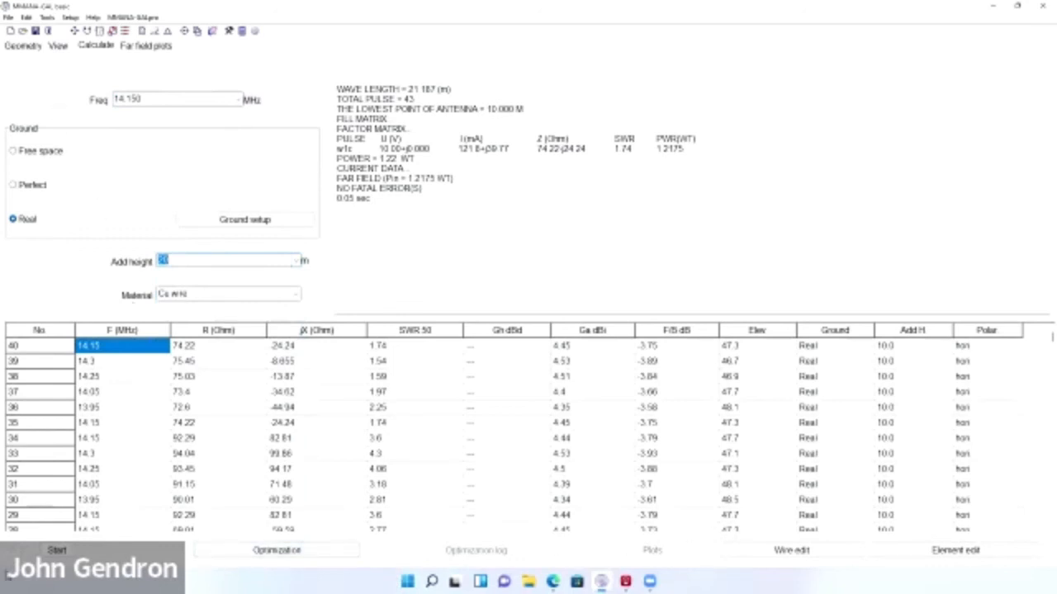
click(57, 549)
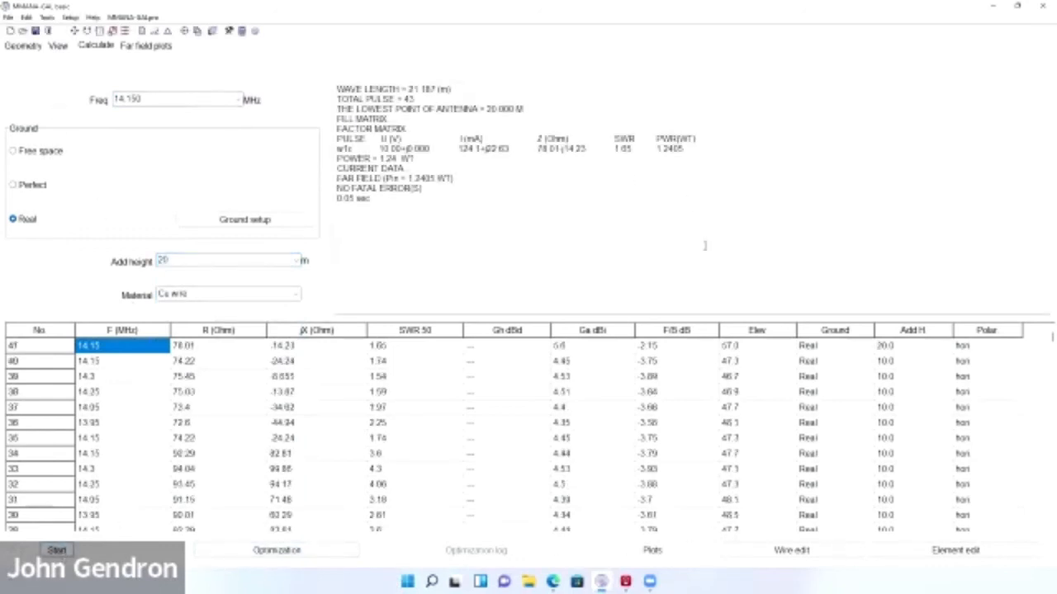
click(142, 47)
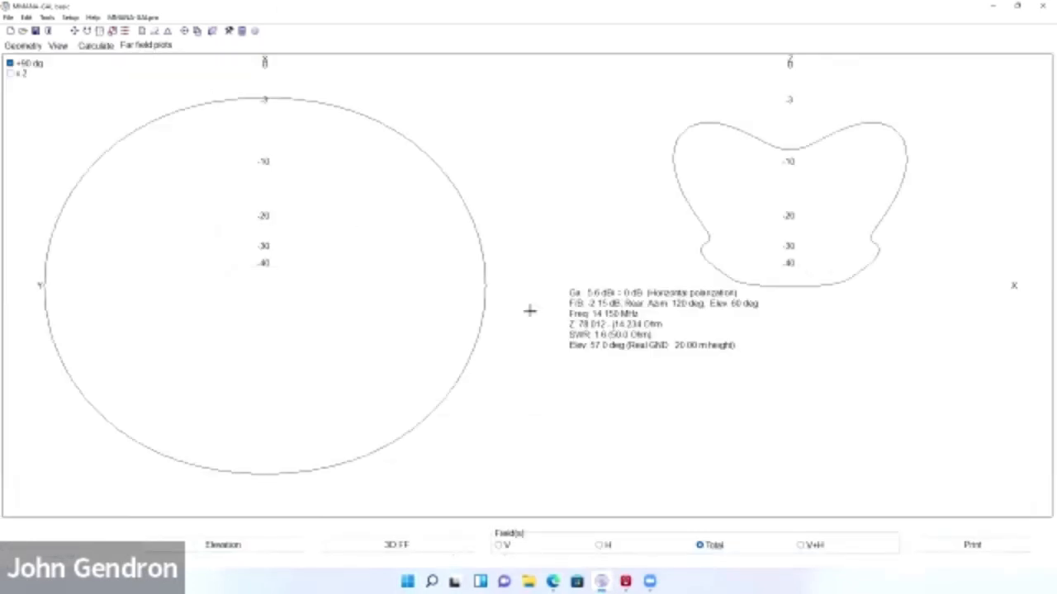